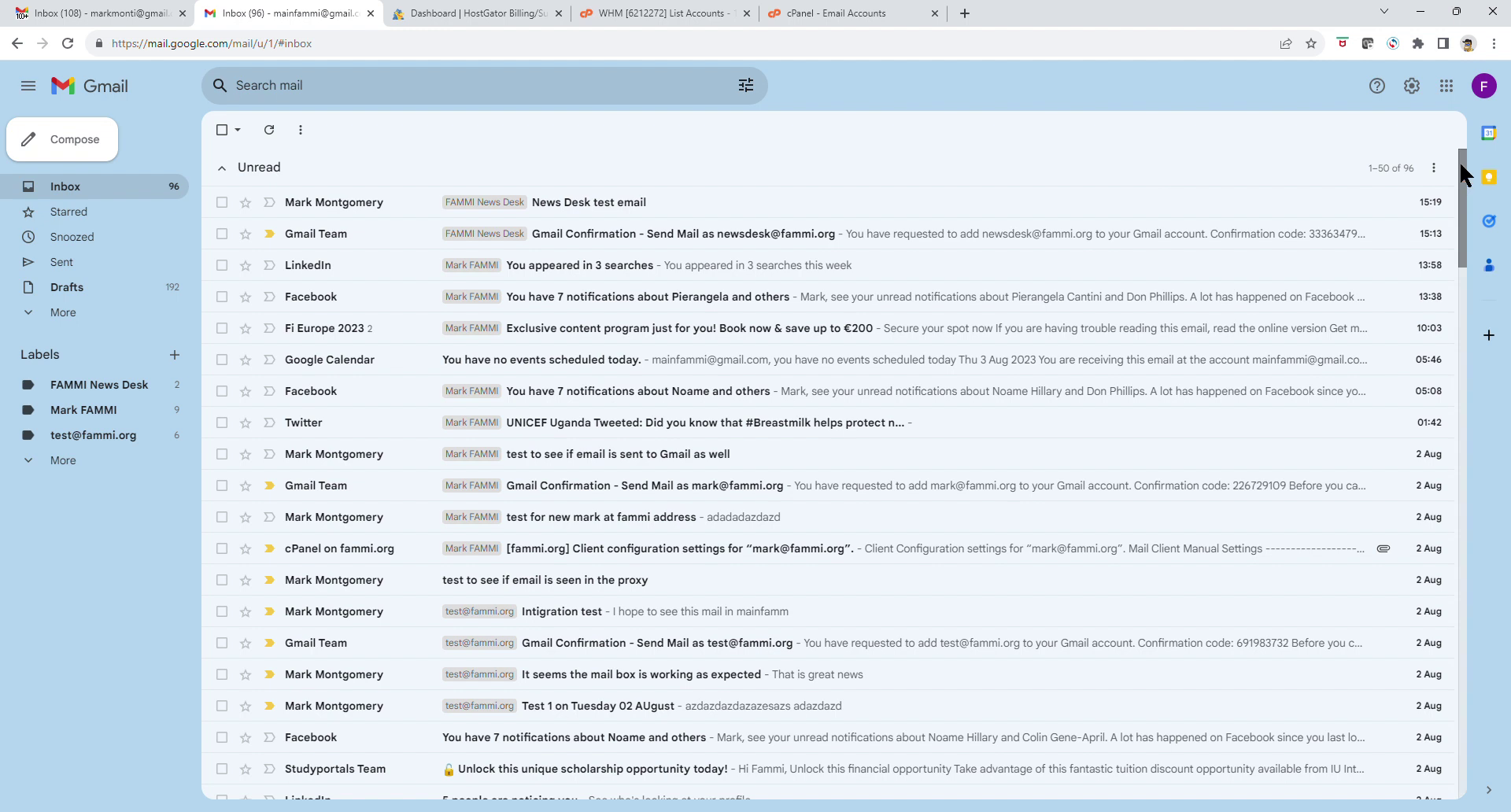
Step: Open the ⋮ options menu of the Unread inbox section
{"action": "left_click", "coordinate": [1434, 167]}
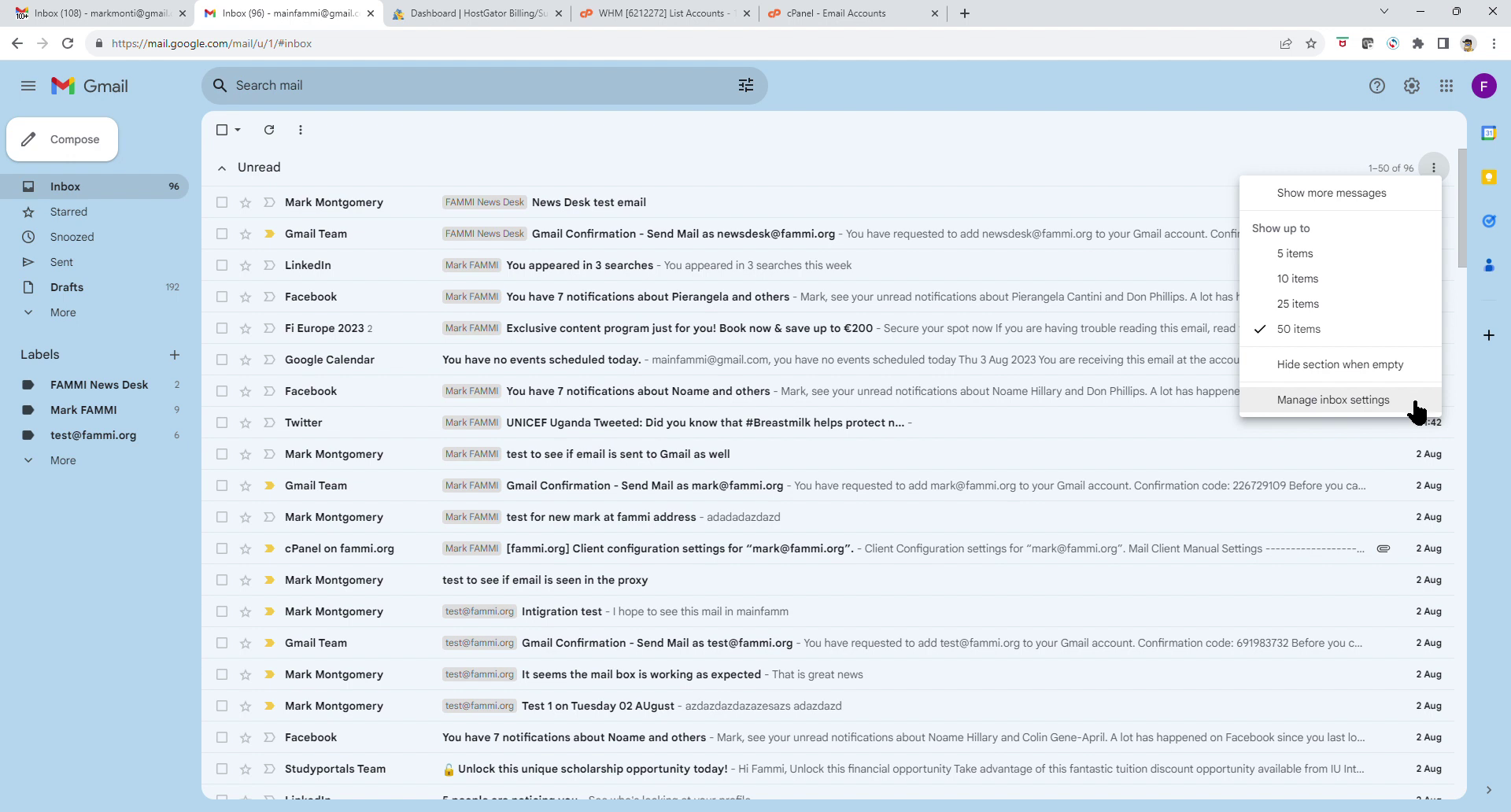
Step: Open 'Manage inbox settings' and switch to the Accounts and Import settings tab
{"action": "left_click", "coordinate": [1363, 400]}
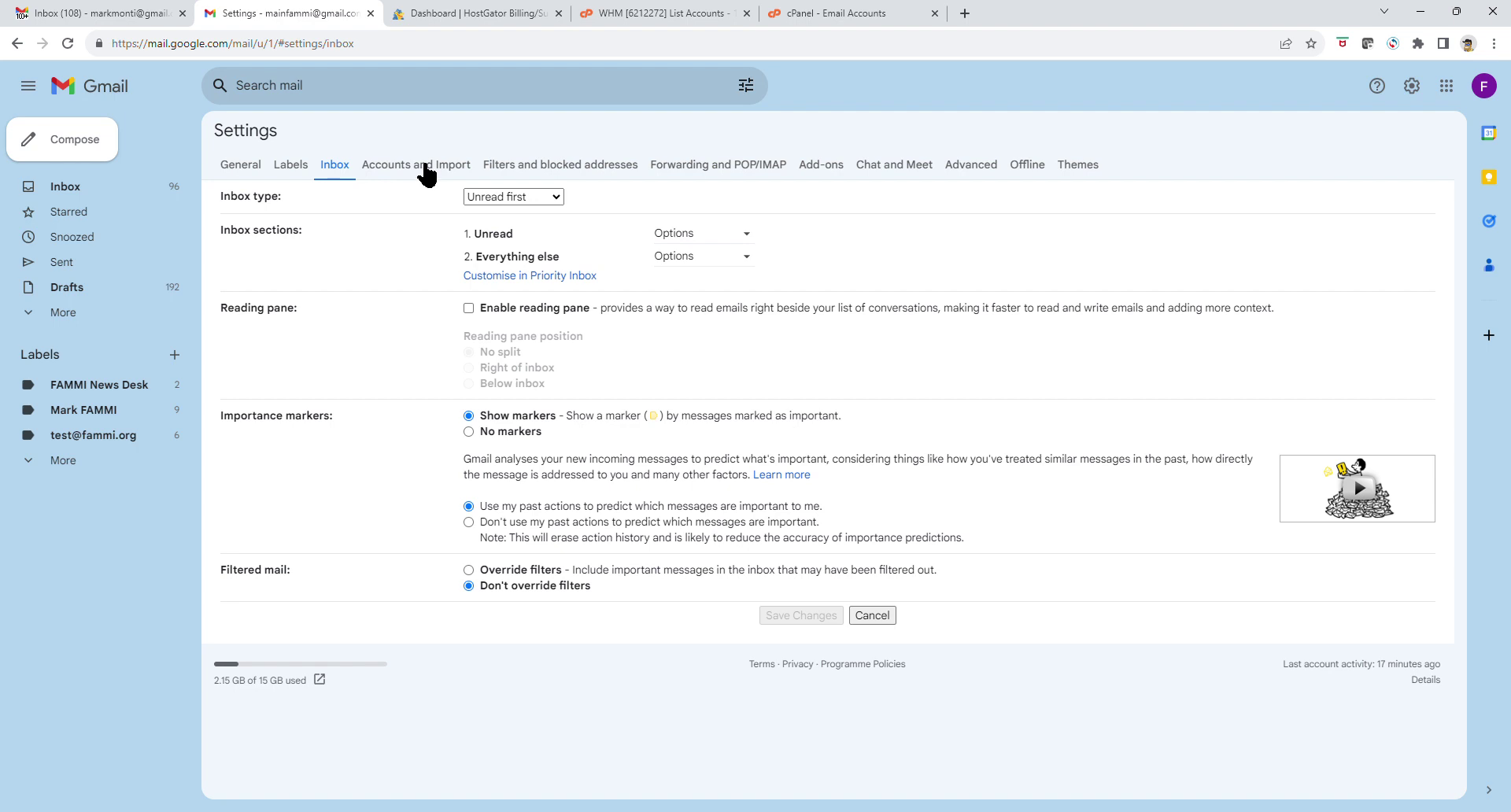
{"action": "left_click", "coordinate": [426, 170]}
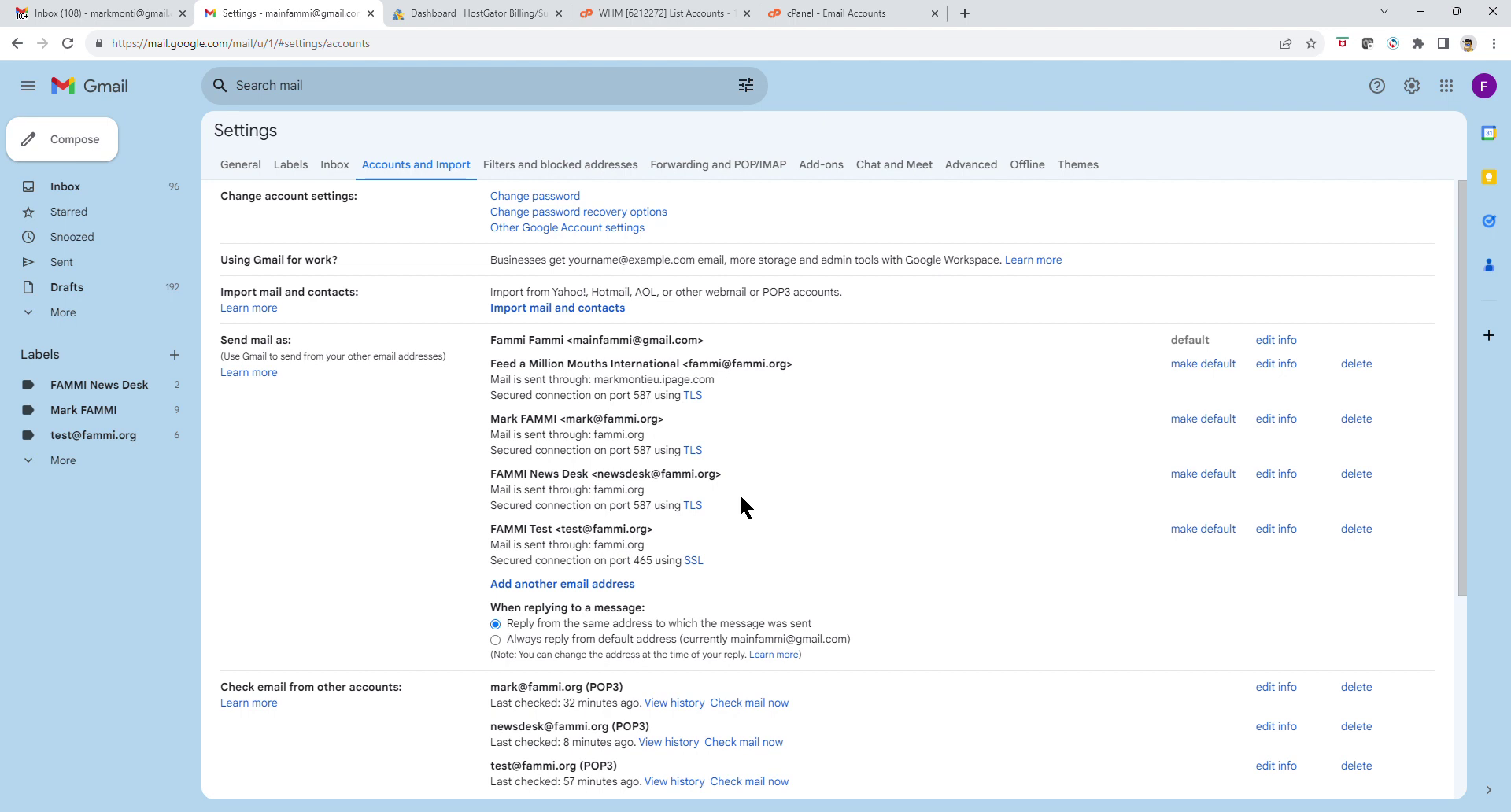
Step: Scroll the Accounts and Import settings down to the 'Send mail as' list
{"action": "scroll", "coordinate": [737, 496], "scroll_direction": "down", "scroll_amount": 1}
{"action": "scroll", "coordinate": [748, 504], "scroll_direction": "up", "scroll_amount": 1}
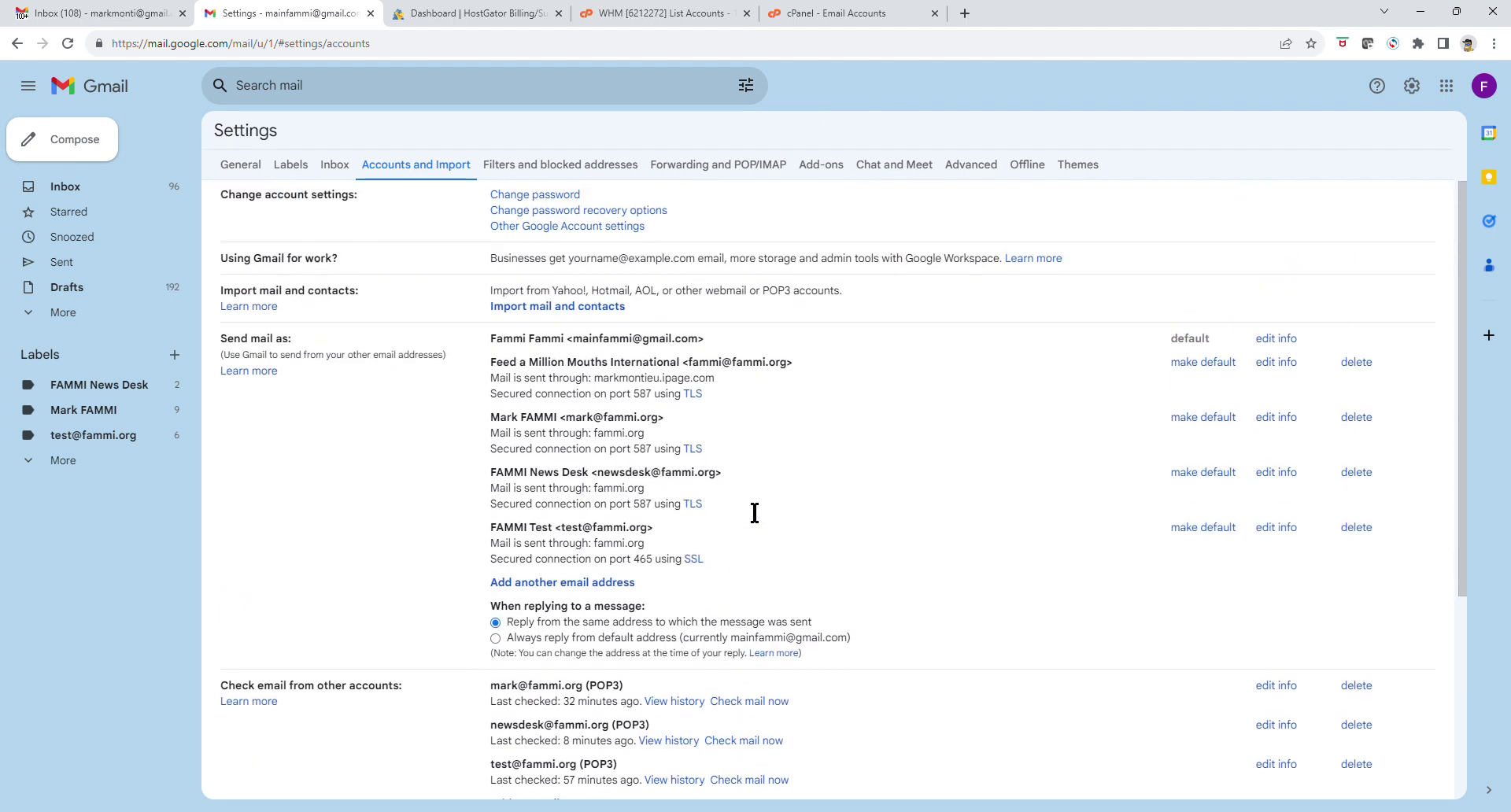
{"action": "scroll", "coordinate": [747, 512], "scroll_direction": "down", "scroll_amount": 2}
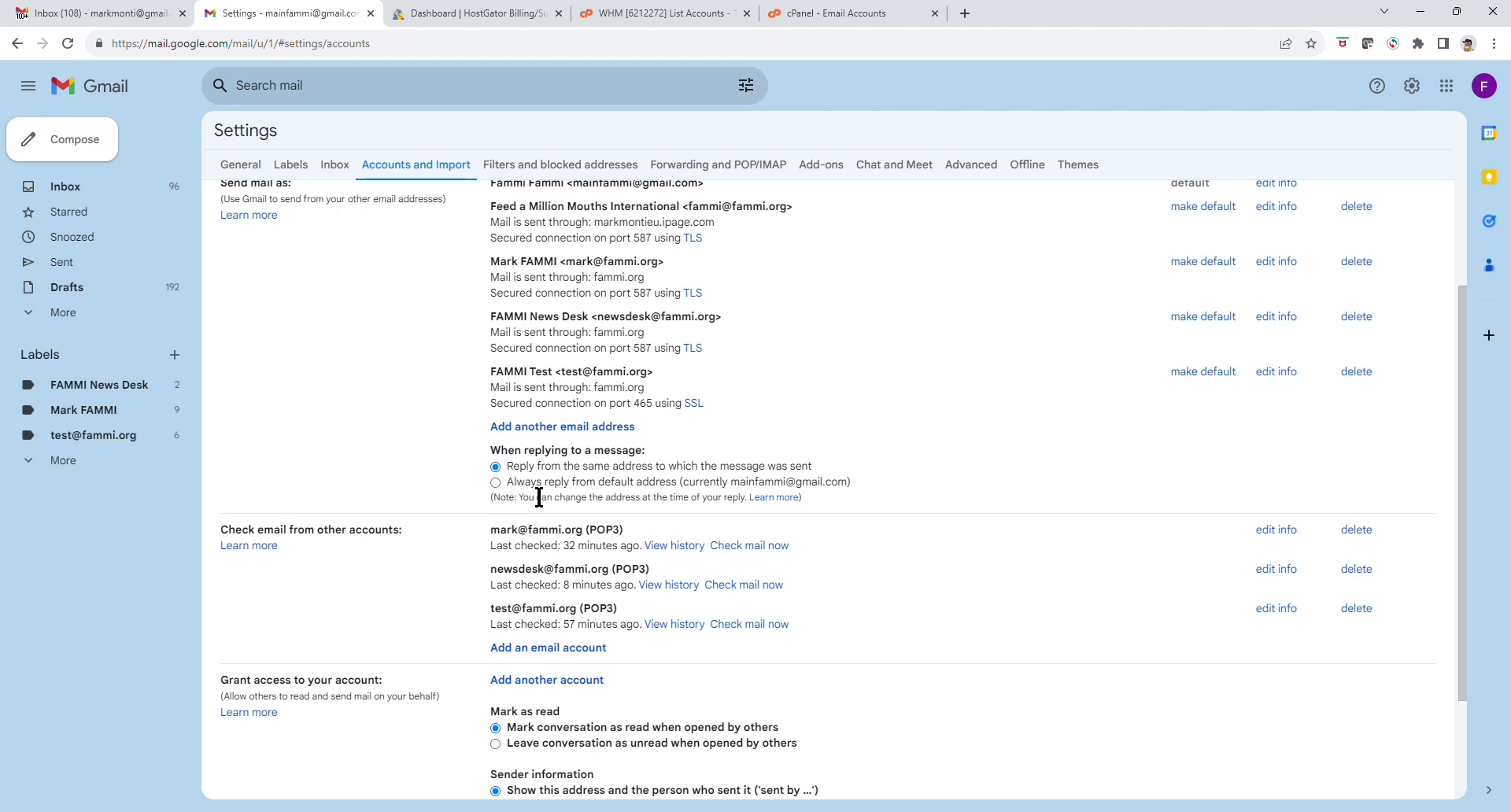
{"action": "left_click", "coordinate": [561, 432]}
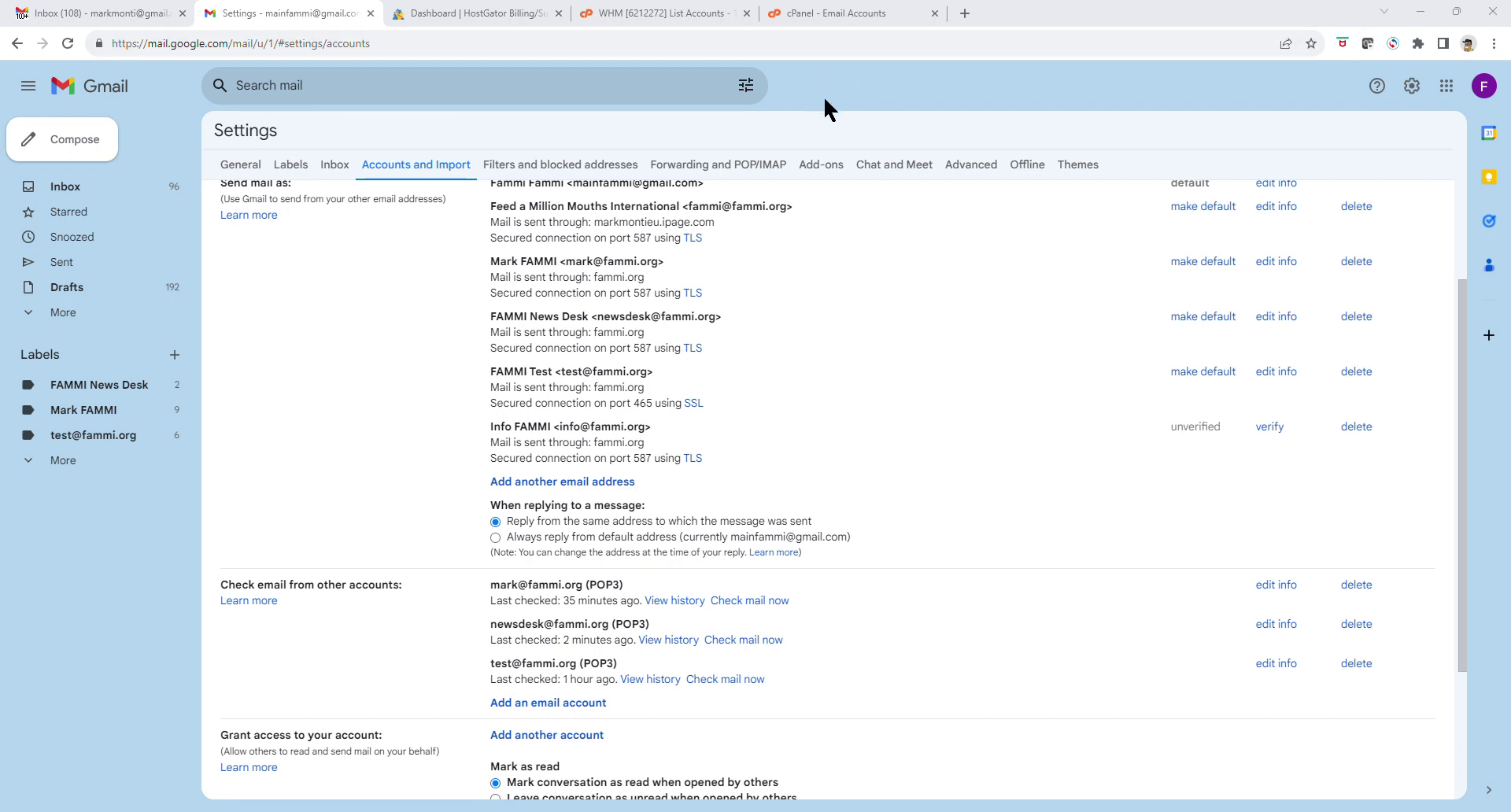
Step: Switch to the cPanel email accounts browser tab
{"action": "left_click", "coordinate": [818, 24]}
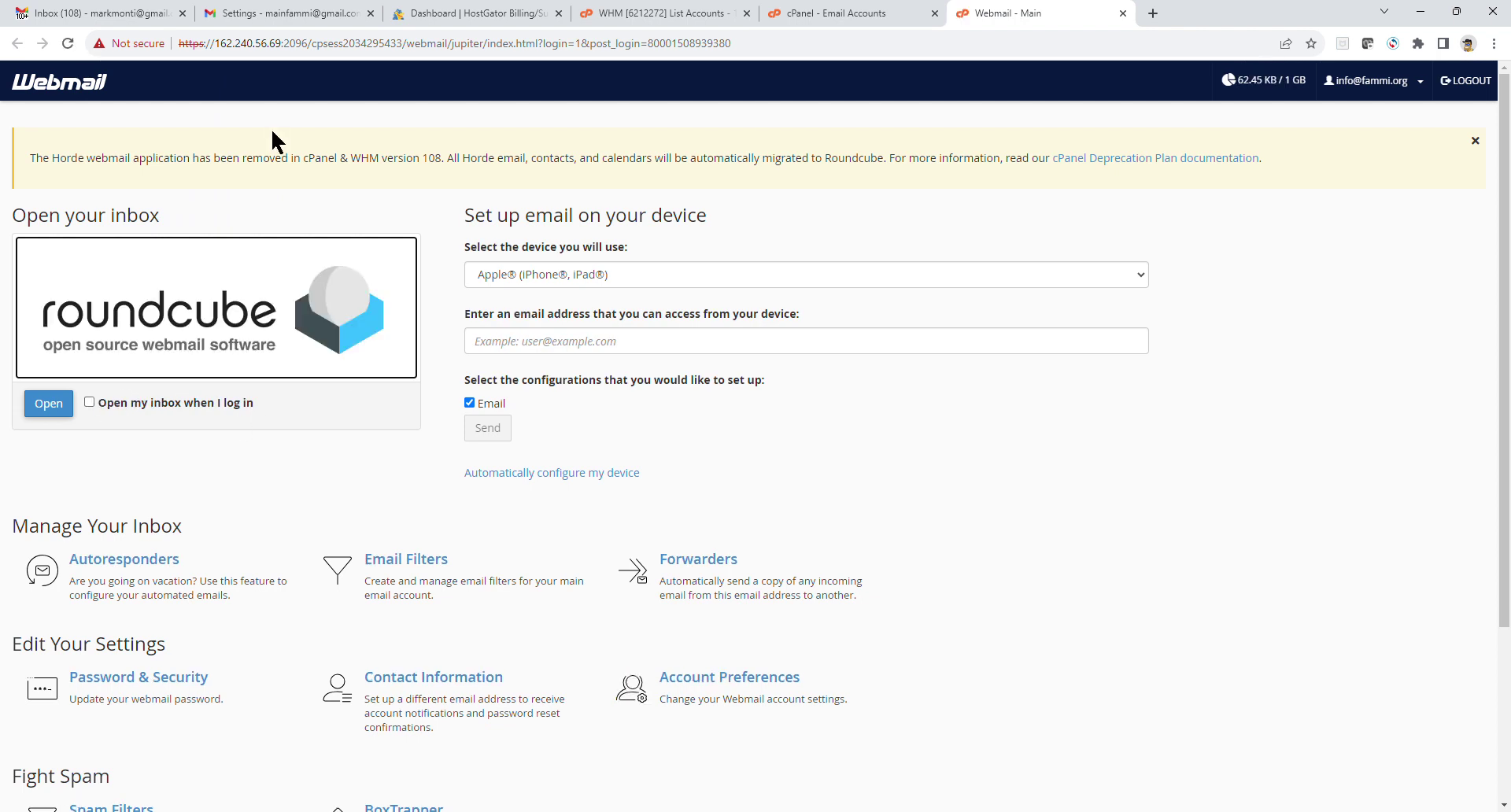
{"action": "left_click", "coordinate": [90, 402]}
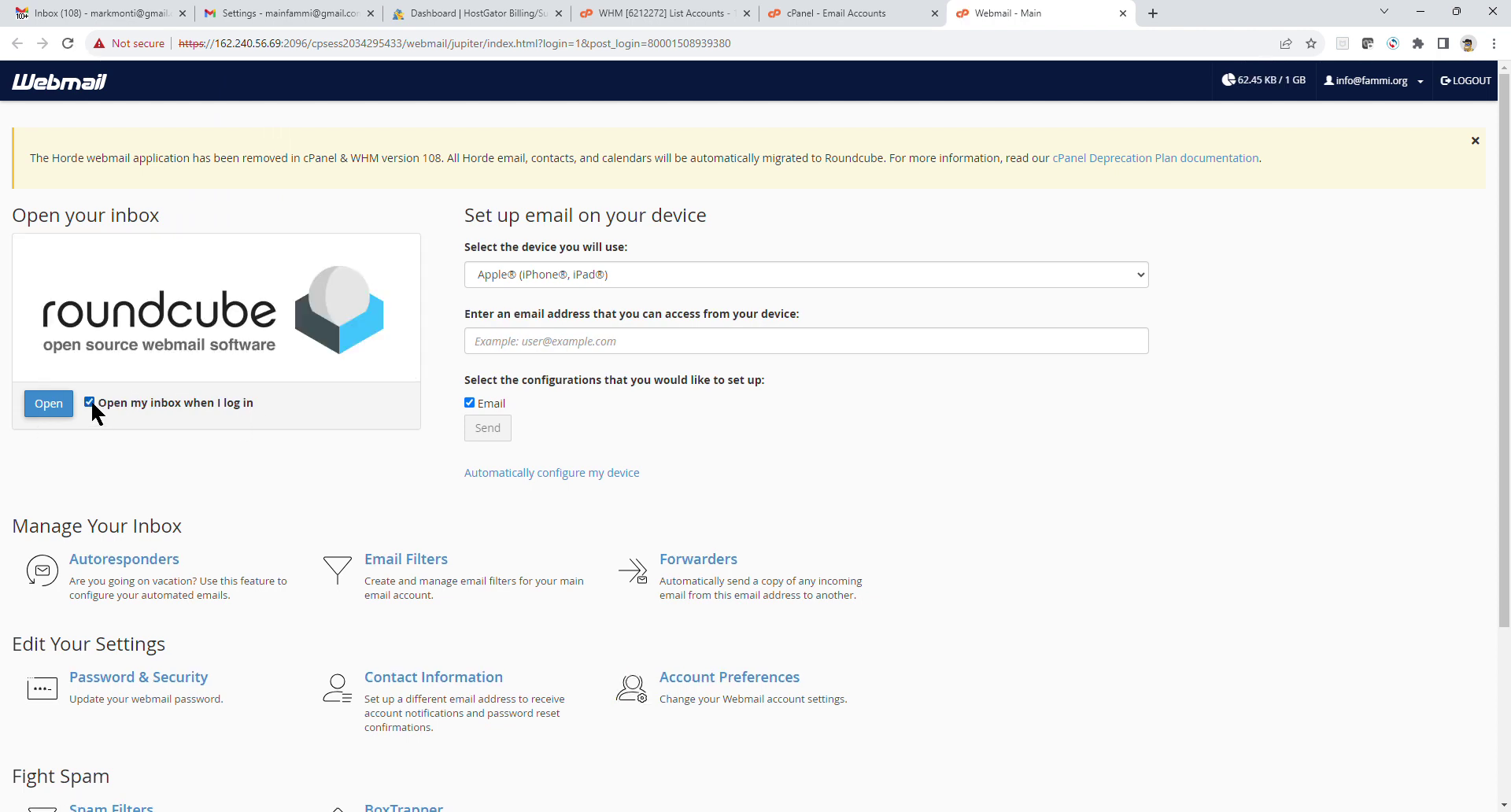
{"action": "left_click", "coordinate": [59, 406]}
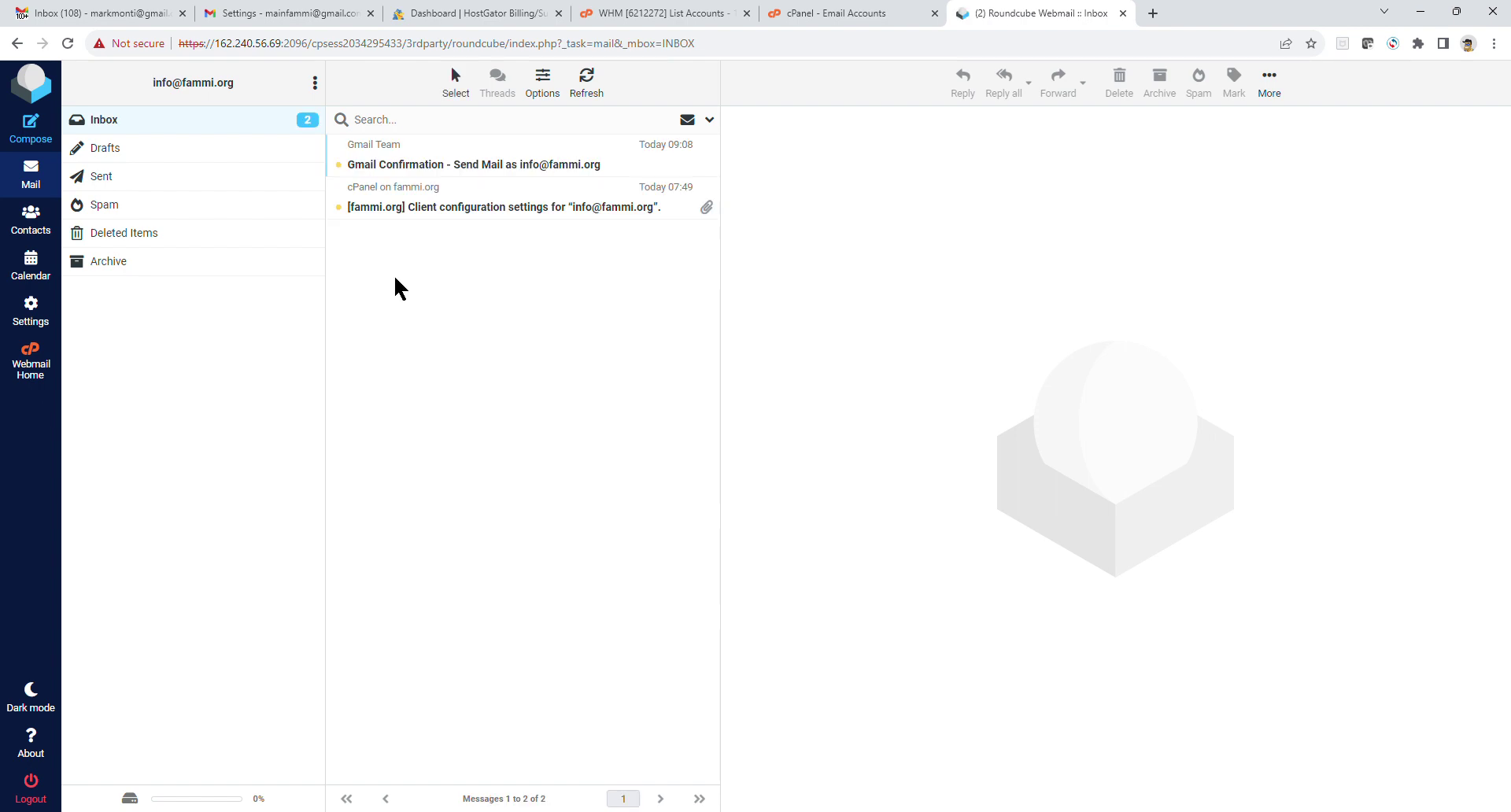
{"action": "left_click", "coordinate": [482, 168]}
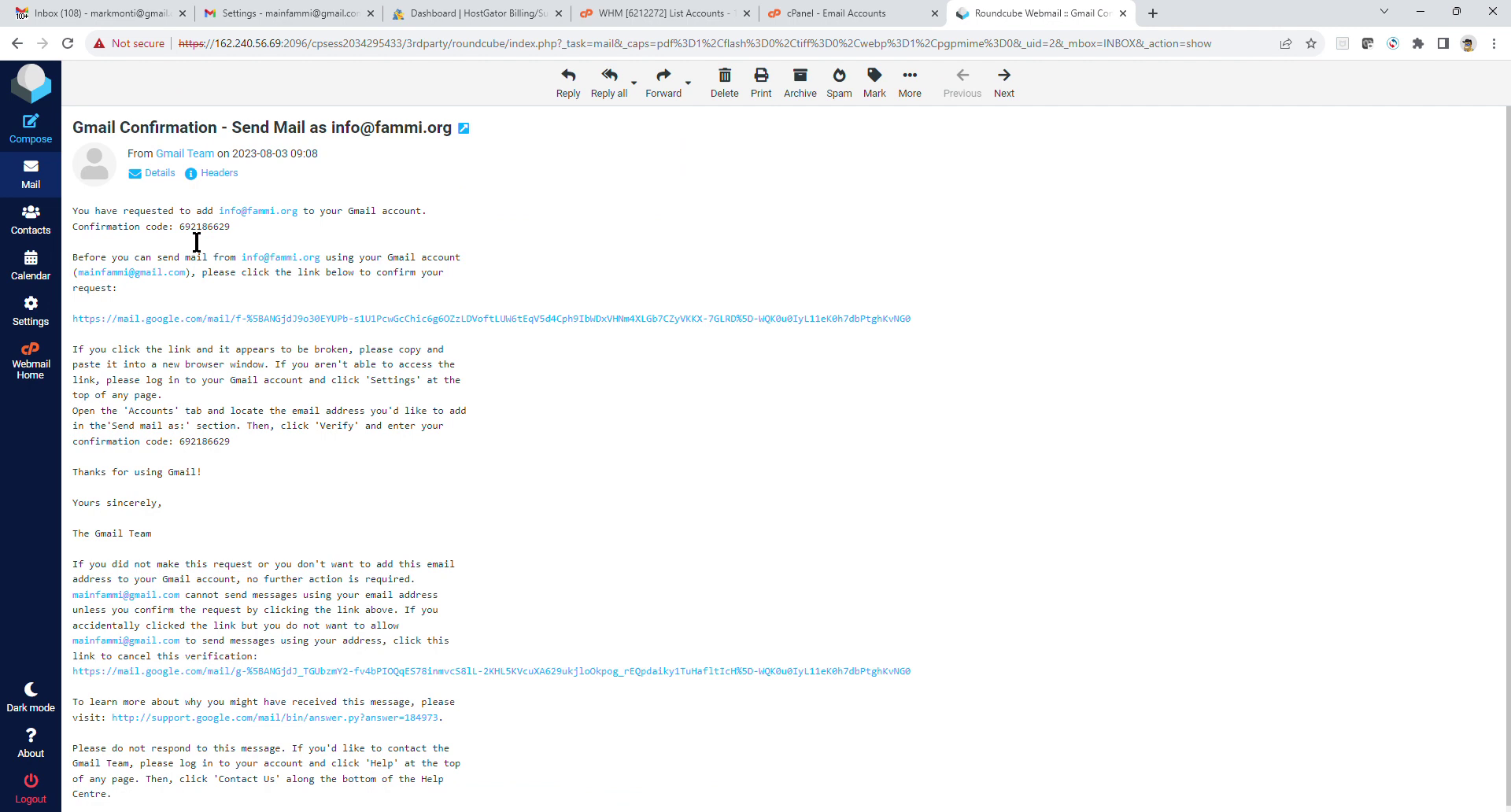
{"action": "left_click_drag", "start_coordinate": [179, 227], "coordinate": [249, 245]}
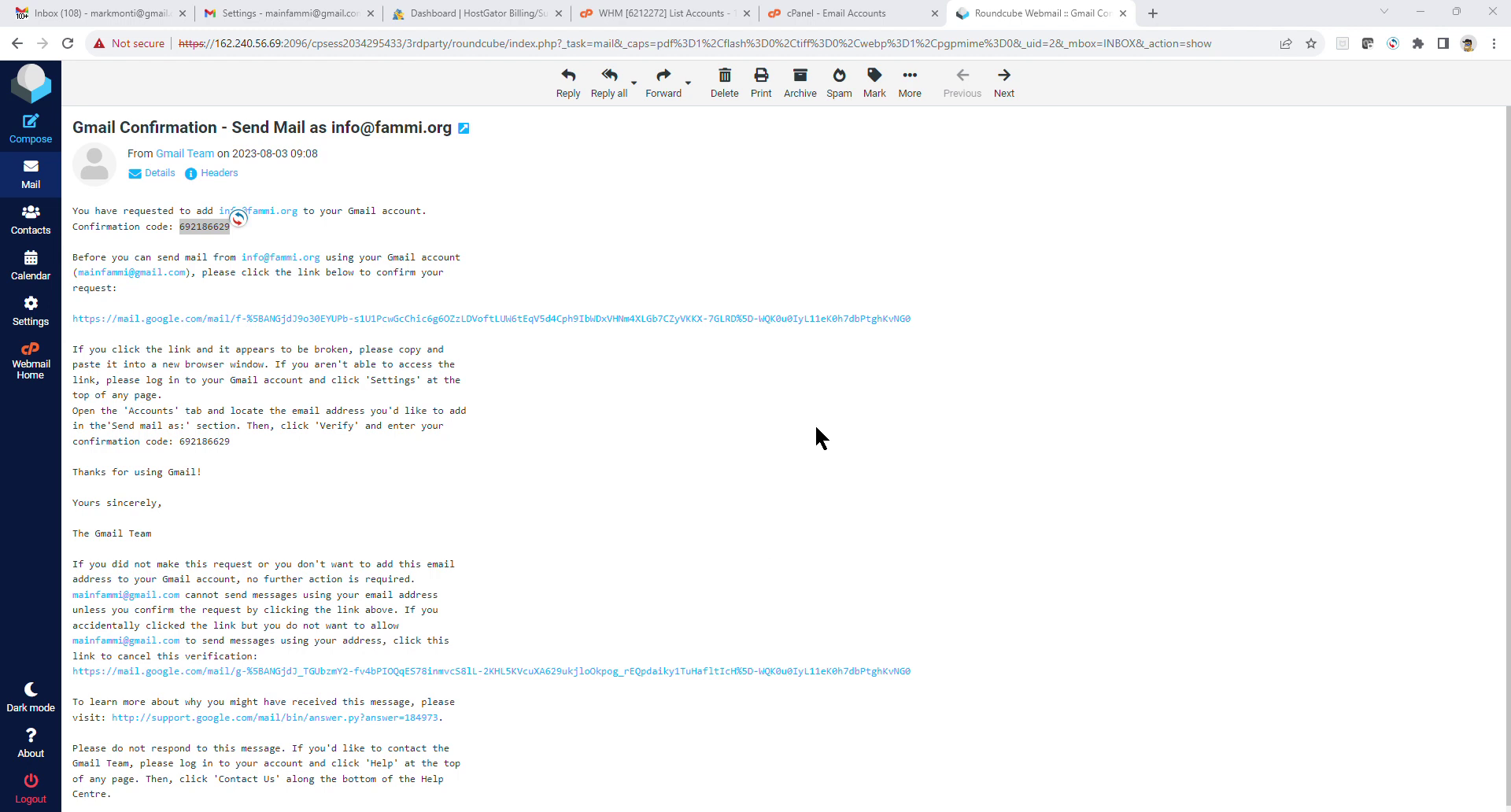
{"action": "key", "text": "alt+Tab"}
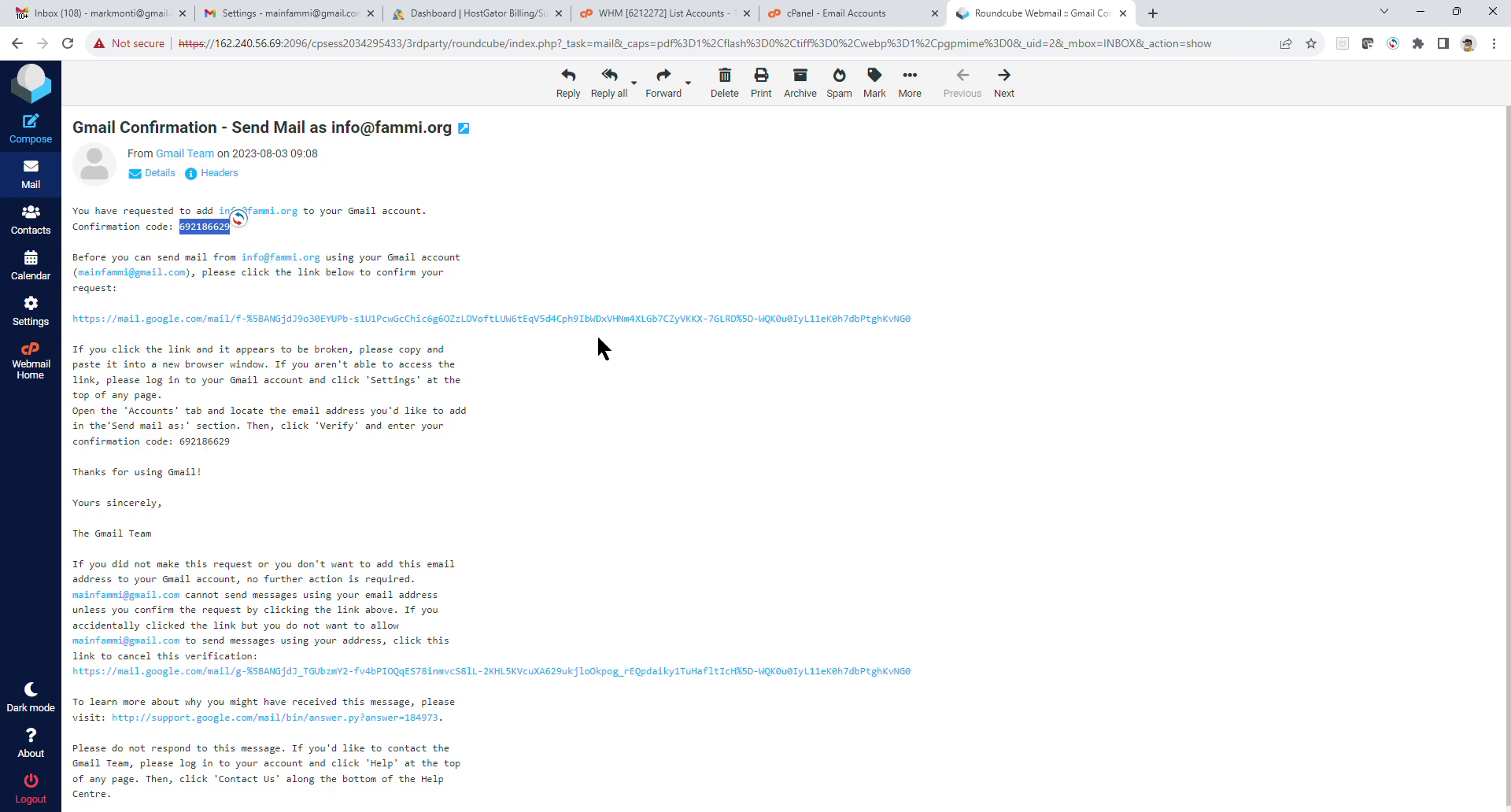
{"action": "key", "text": "alt+Tab"}
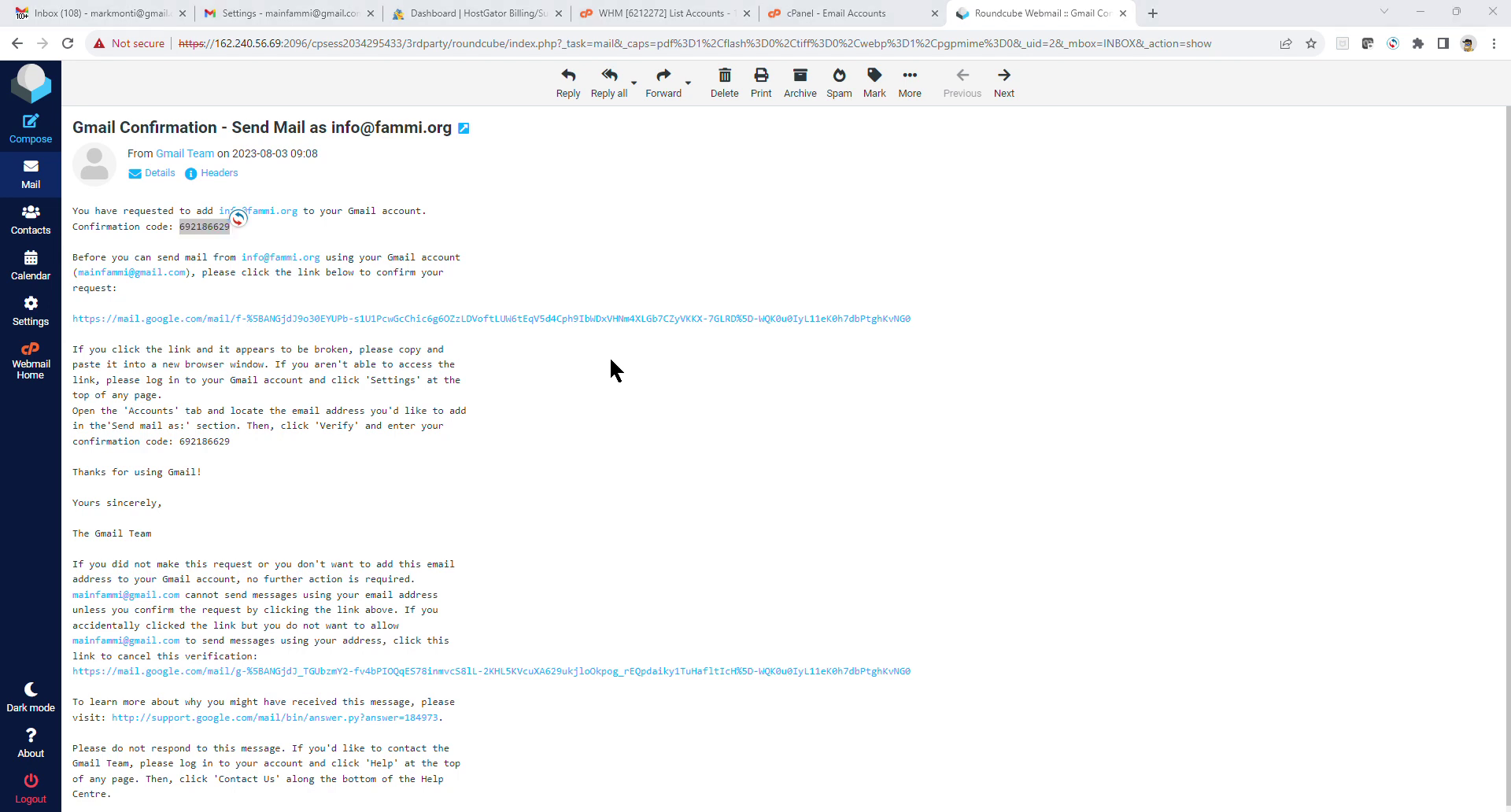
Step: Return to Gmail's Accounts and Import settings and review the send-as and POP3 account lists
{"action": "left_click", "coordinate": [286, 16]}
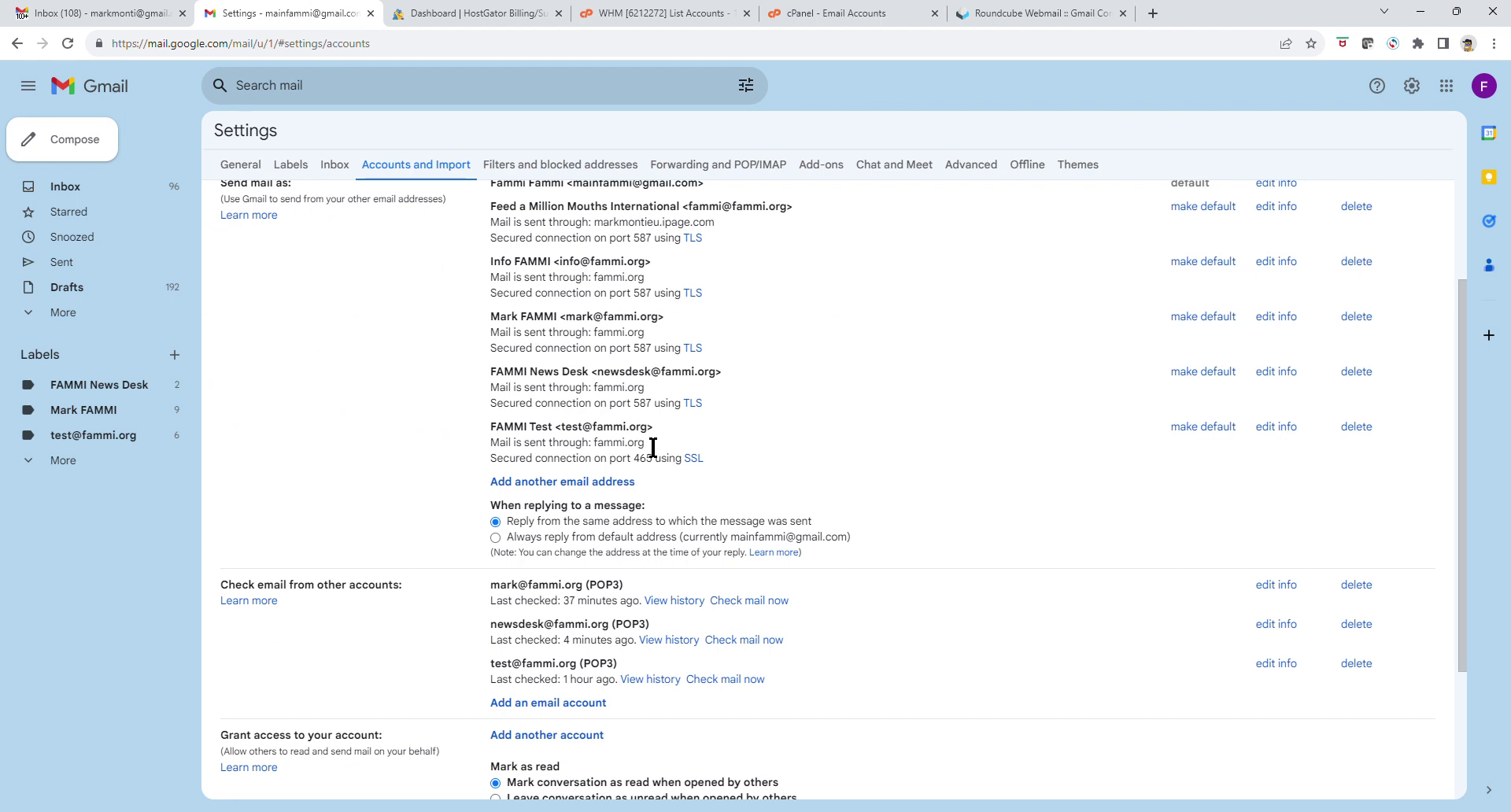
{"action": "scroll", "coordinate": [653, 447], "scroll_direction": "up", "scroll_amount": 4}
{"action": "scroll", "coordinate": [657, 425], "scroll_direction": "down", "scroll_amount": 5}
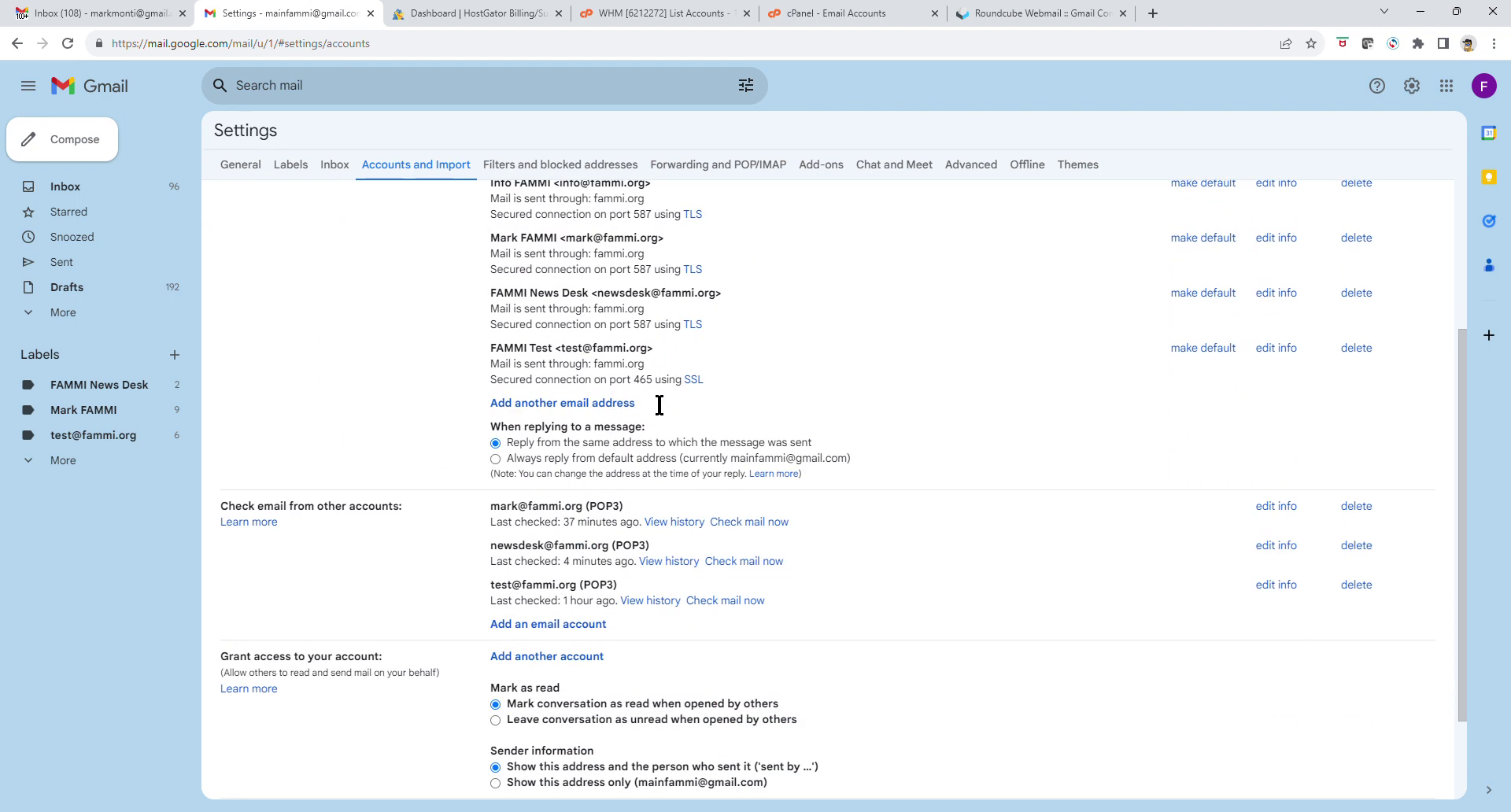
{"action": "scroll", "coordinate": [669, 403], "scroll_direction": "up", "scroll_amount": 3}
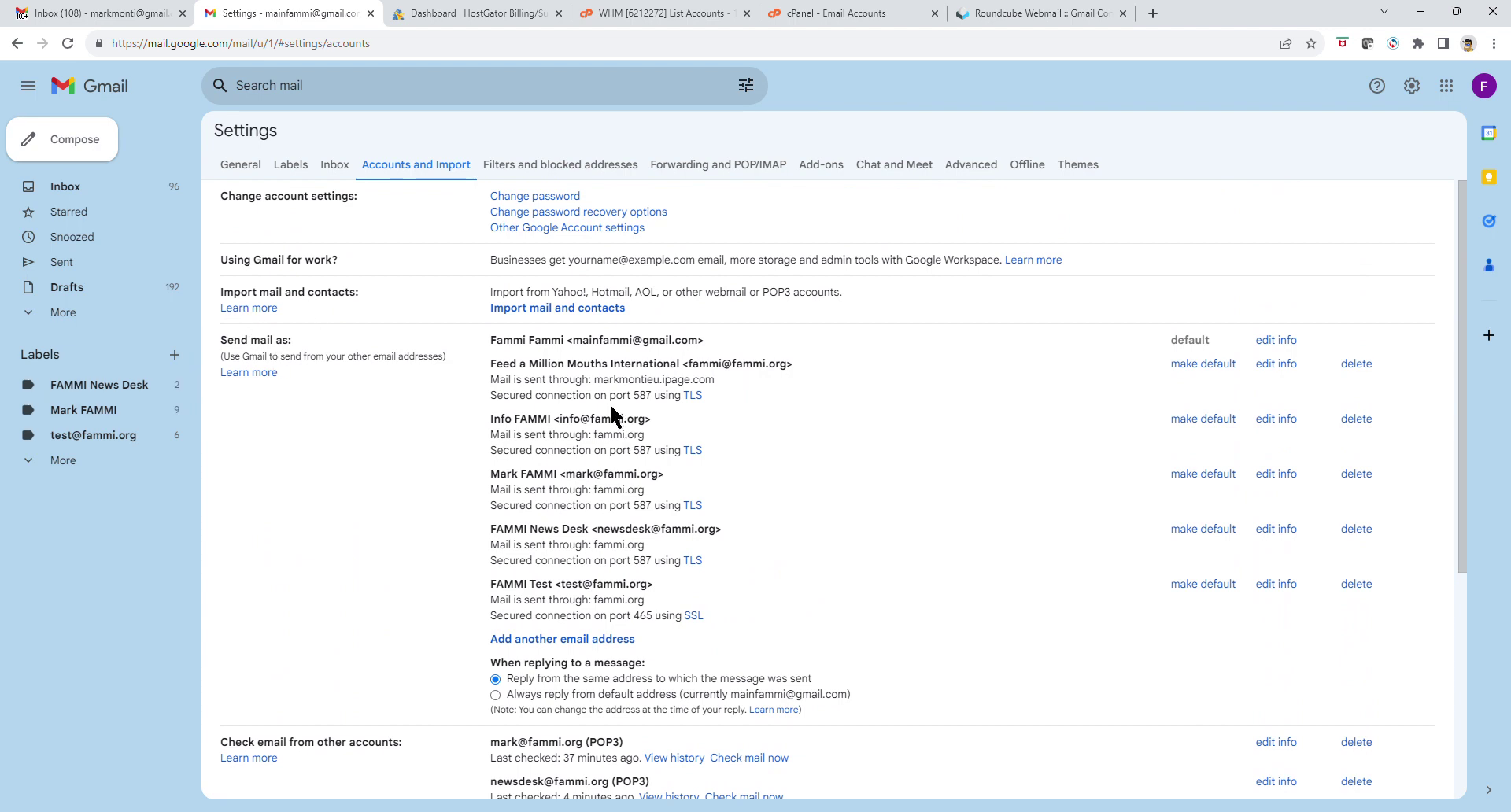
{"action": "scroll", "coordinate": [609, 403], "scroll_direction": "down", "scroll_amount": 5}
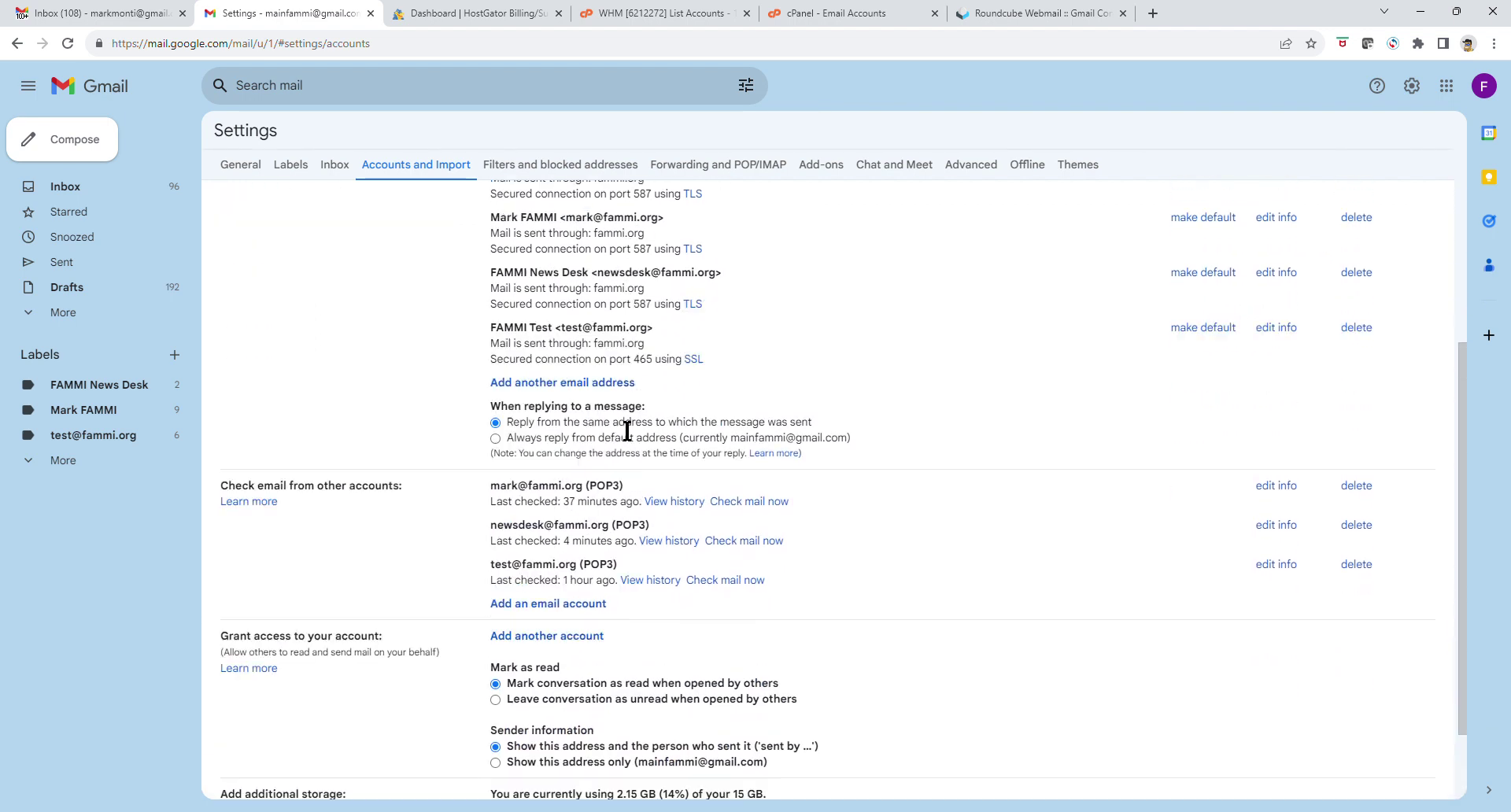
{"action": "scroll", "coordinate": [610, 423], "scroll_direction": "up", "scroll_amount": 1}
{"action": "scroll", "coordinate": [626, 429], "scroll_direction": "down", "scroll_amount": 1}
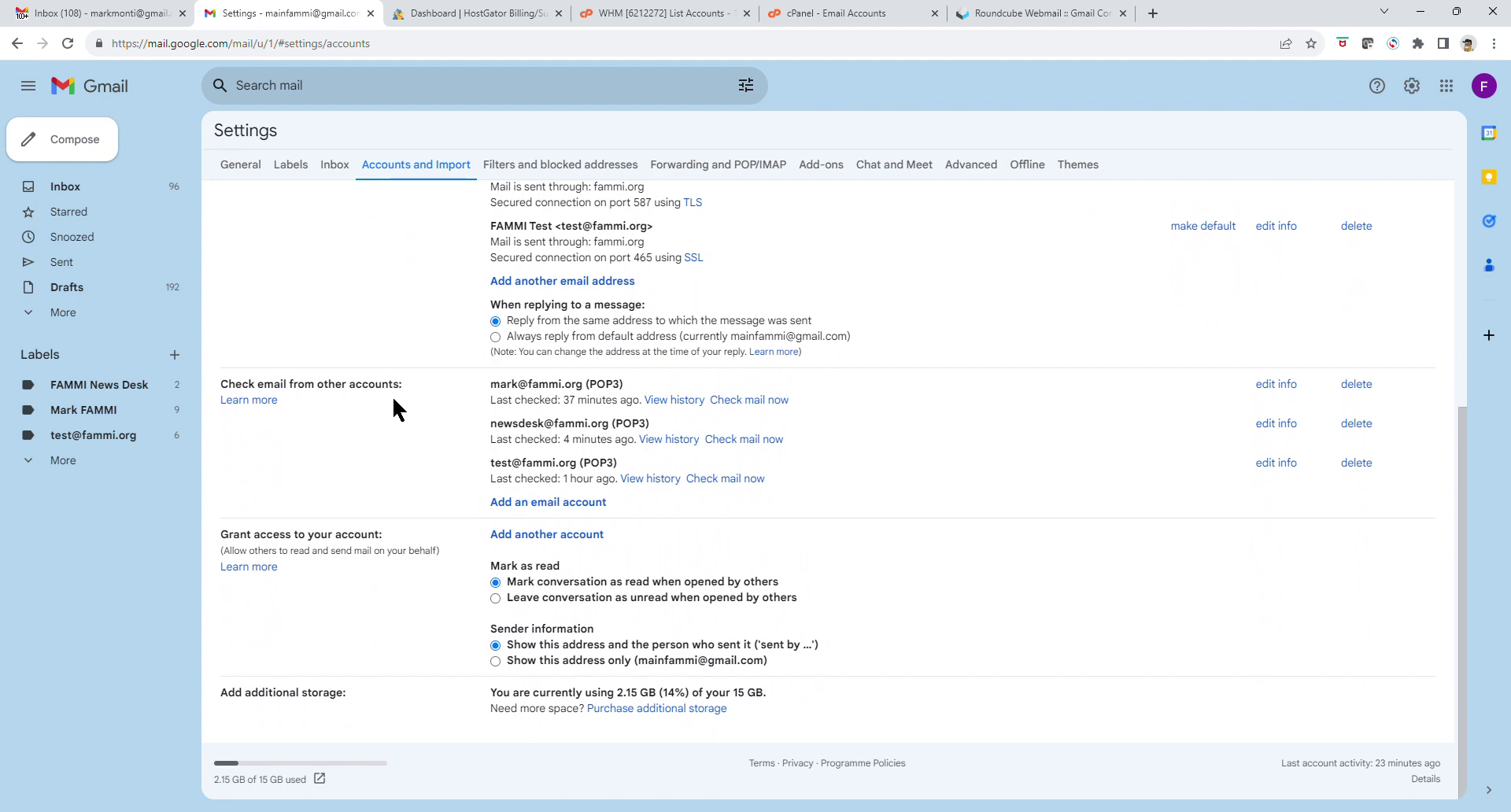
{"action": "scroll", "coordinate": [395, 395], "scroll_direction": "up", "scroll_amount": 5}
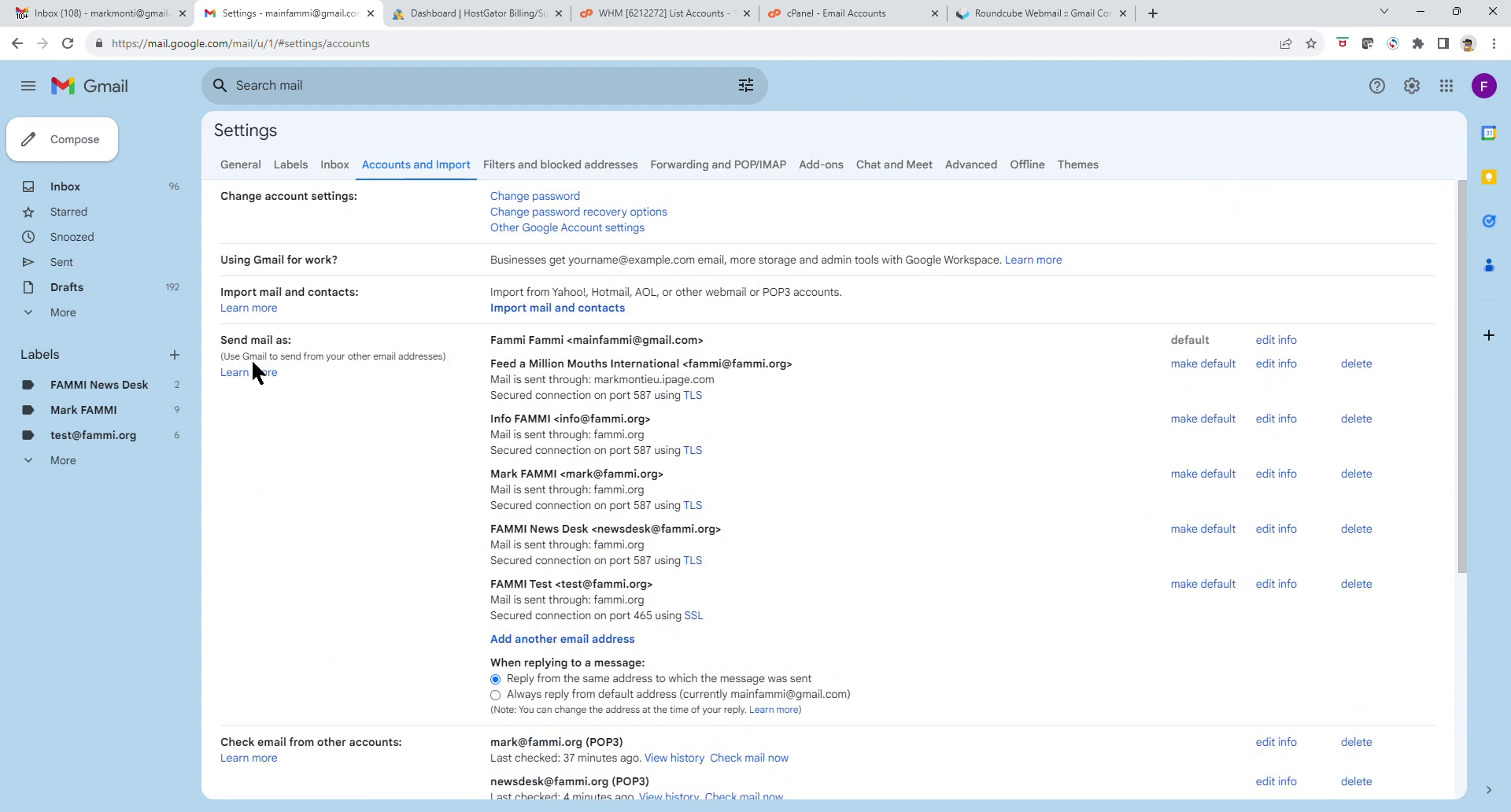
{"action": "scroll", "coordinate": [252, 363], "scroll_direction": "down", "scroll_amount": 5}
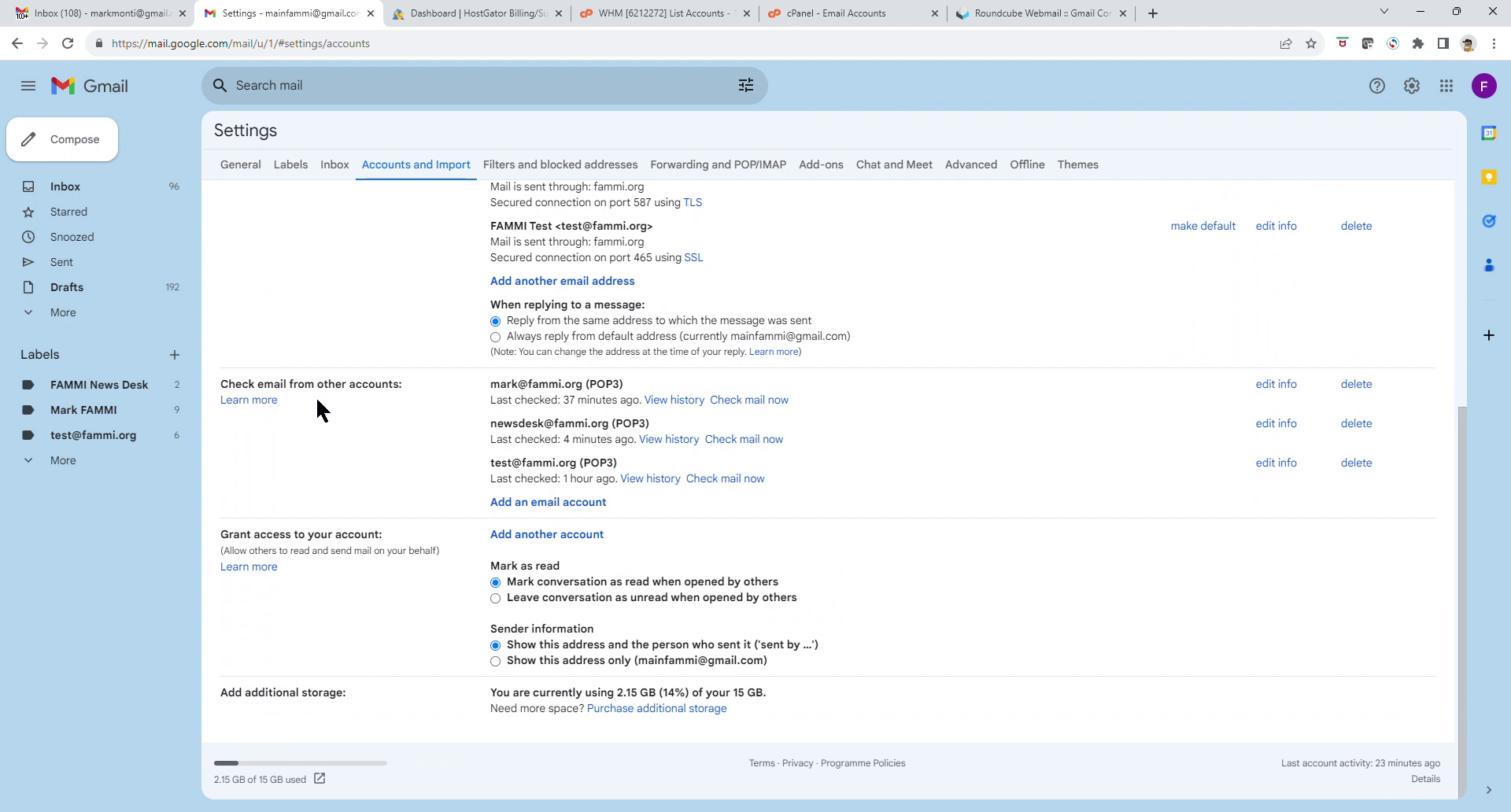
{"action": "left_click", "coordinate": [548, 504]}
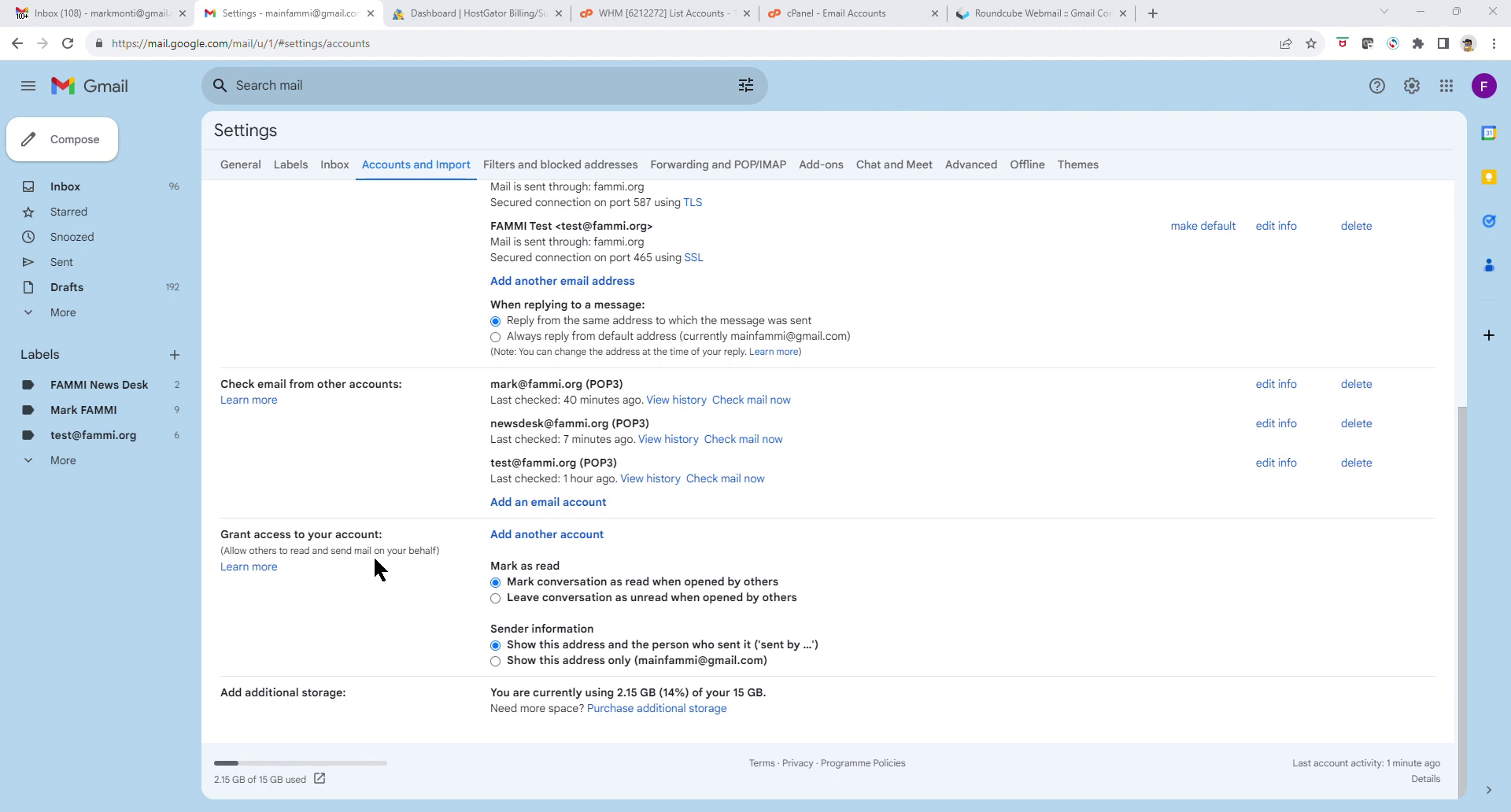
{"action": "scroll", "coordinate": [771, 567], "scroll_direction": "up", "scroll_amount": 4}
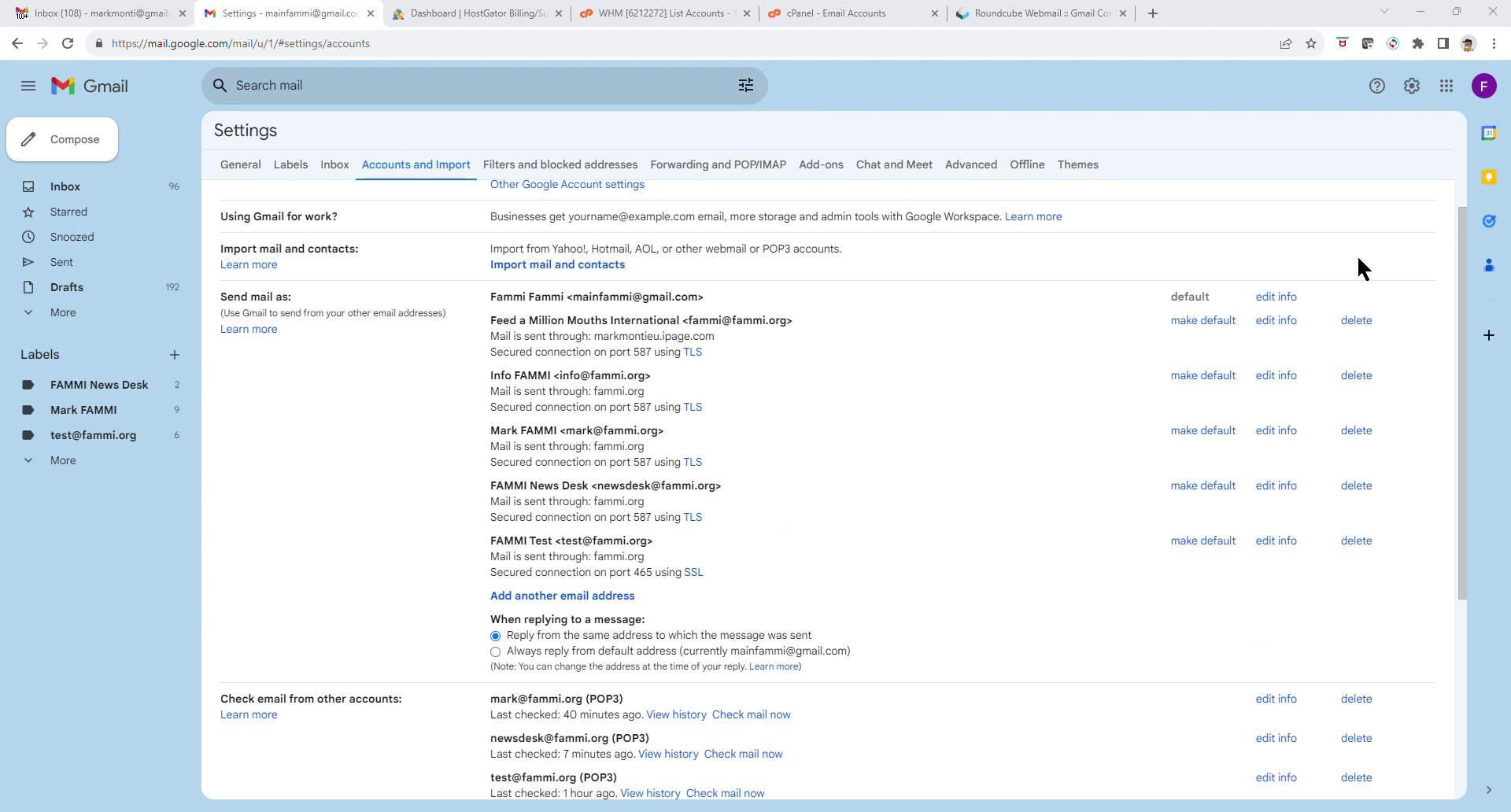
{"action": "scroll", "coordinate": [785, 466], "scroll_direction": "up", "scroll_amount": 1}
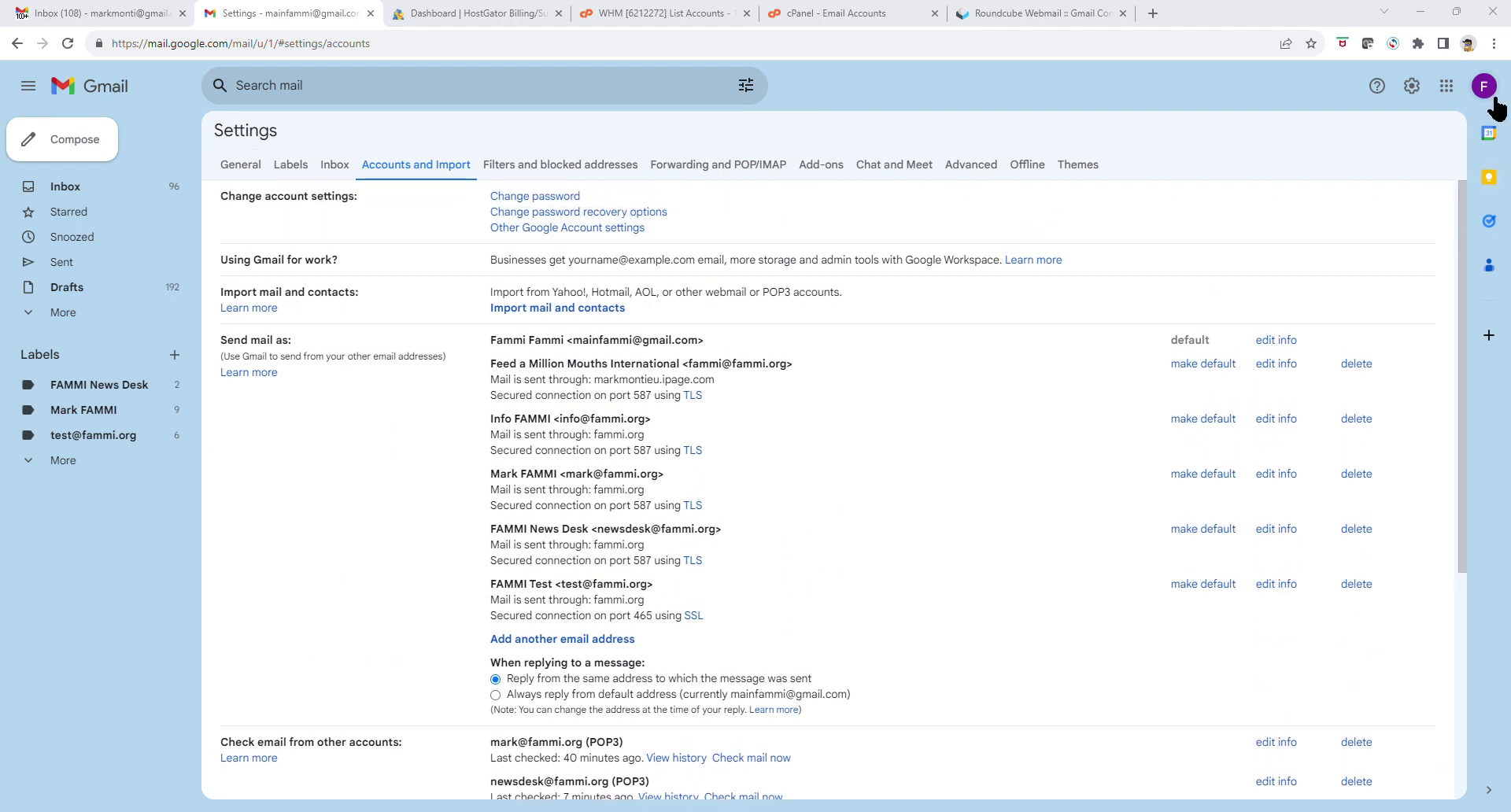
{"action": "left_click", "coordinate": [1484, 87]}
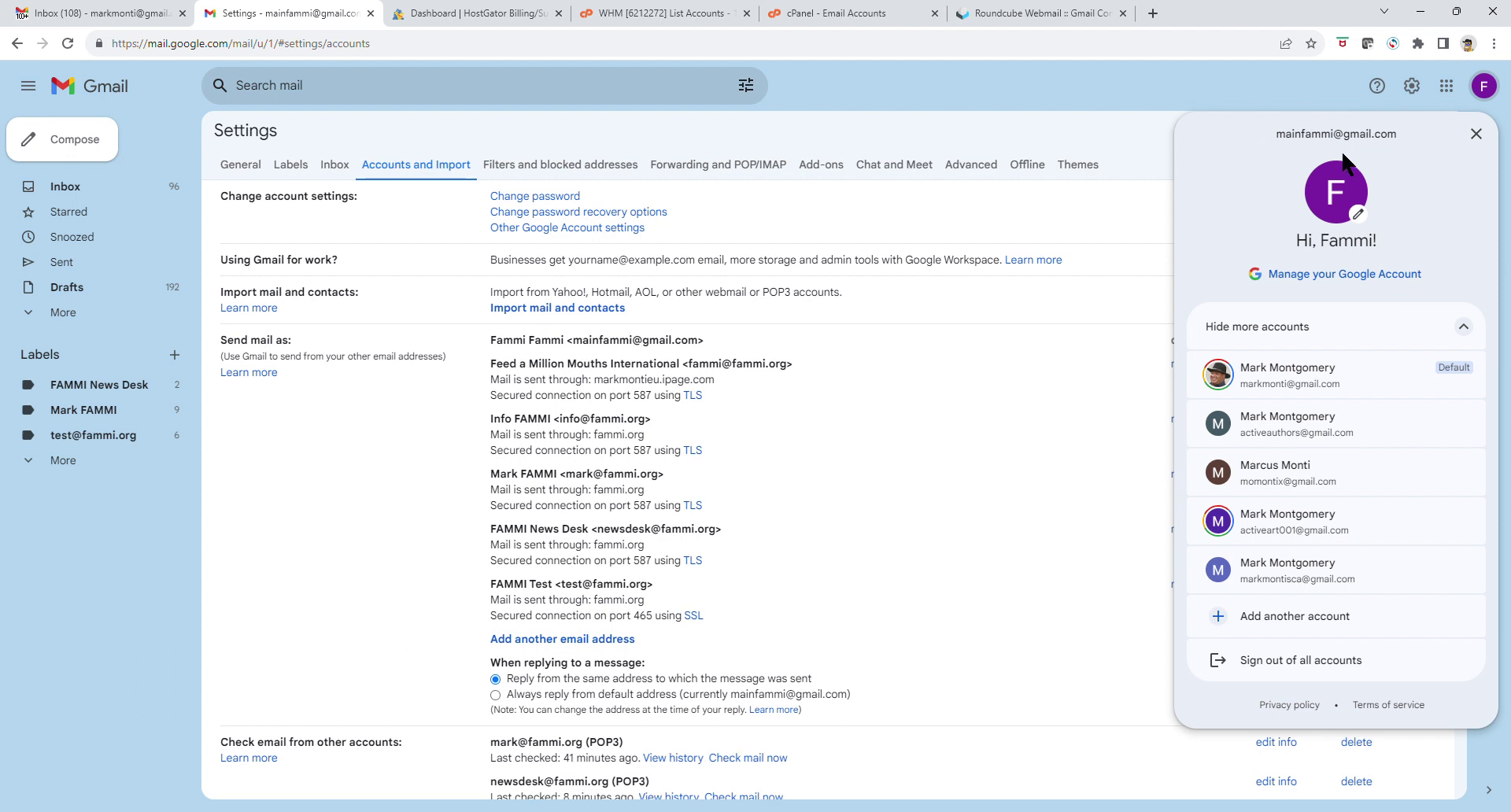
{"action": "left_click", "coordinate": [1477, 134]}
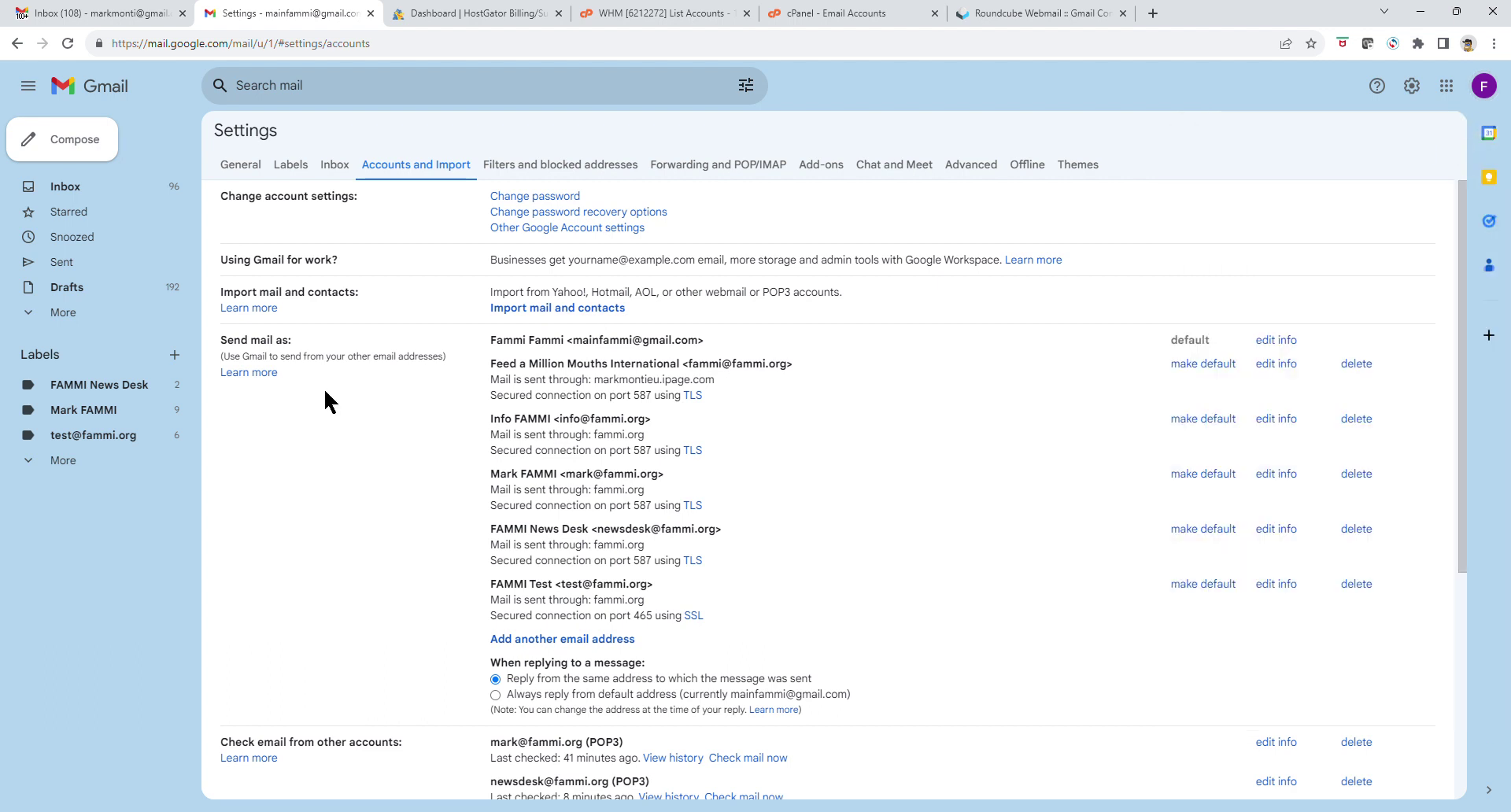
{"action": "scroll", "coordinate": [789, 458], "scroll_direction": "down", "scroll_amount": 4}
{"action": "scroll", "coordinate": [782, 458], "scroll_direction": "up", "scroll_amount": 4}
{"action": "scroll", "coordinate": [782, 450], "scroll_direction": "down", "scroll_amount": 3}
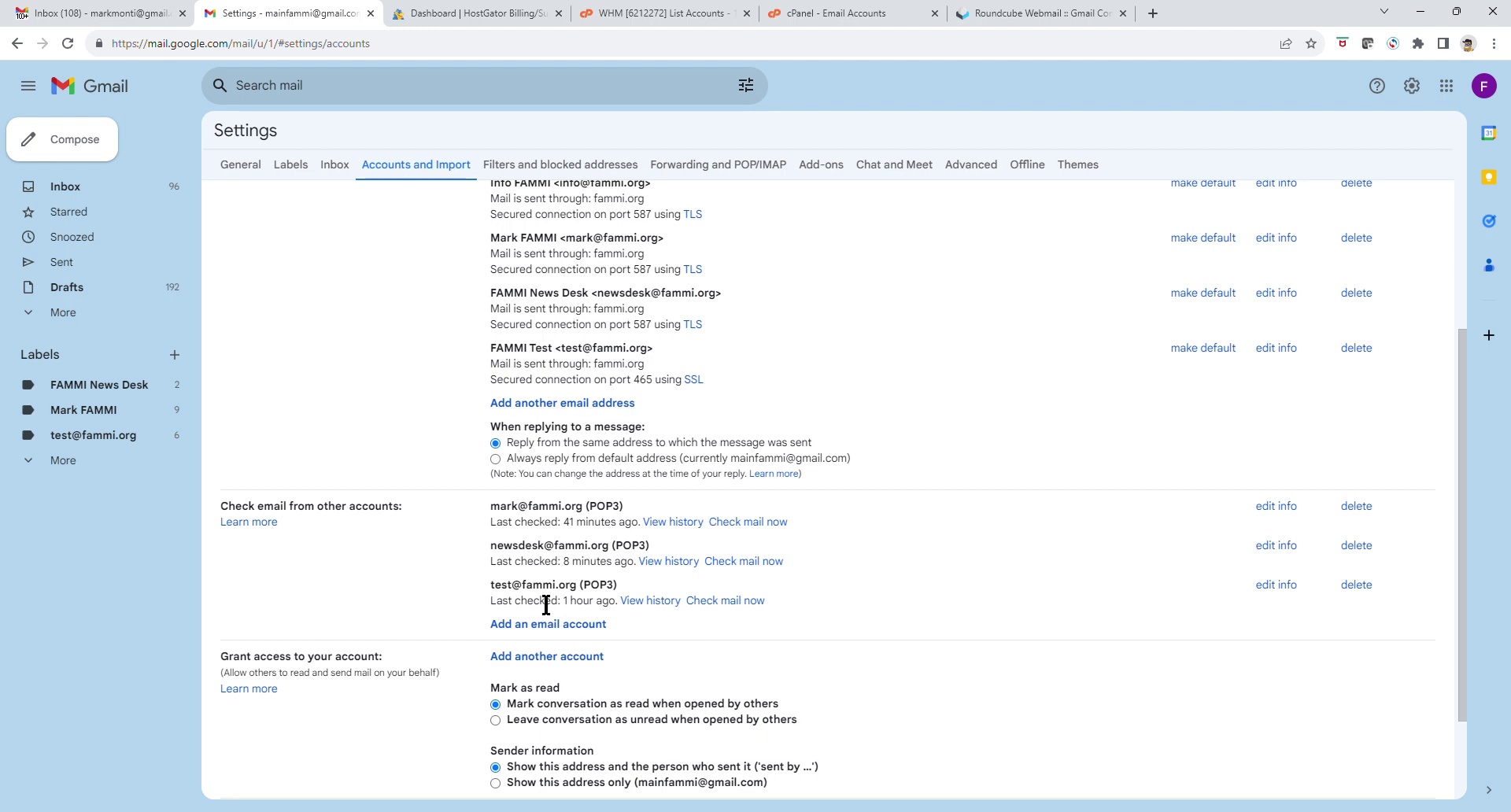
{"action": "scroll", "coordinate": [405, 549], "scroll_direction": "up", "scroll_amount": 3}
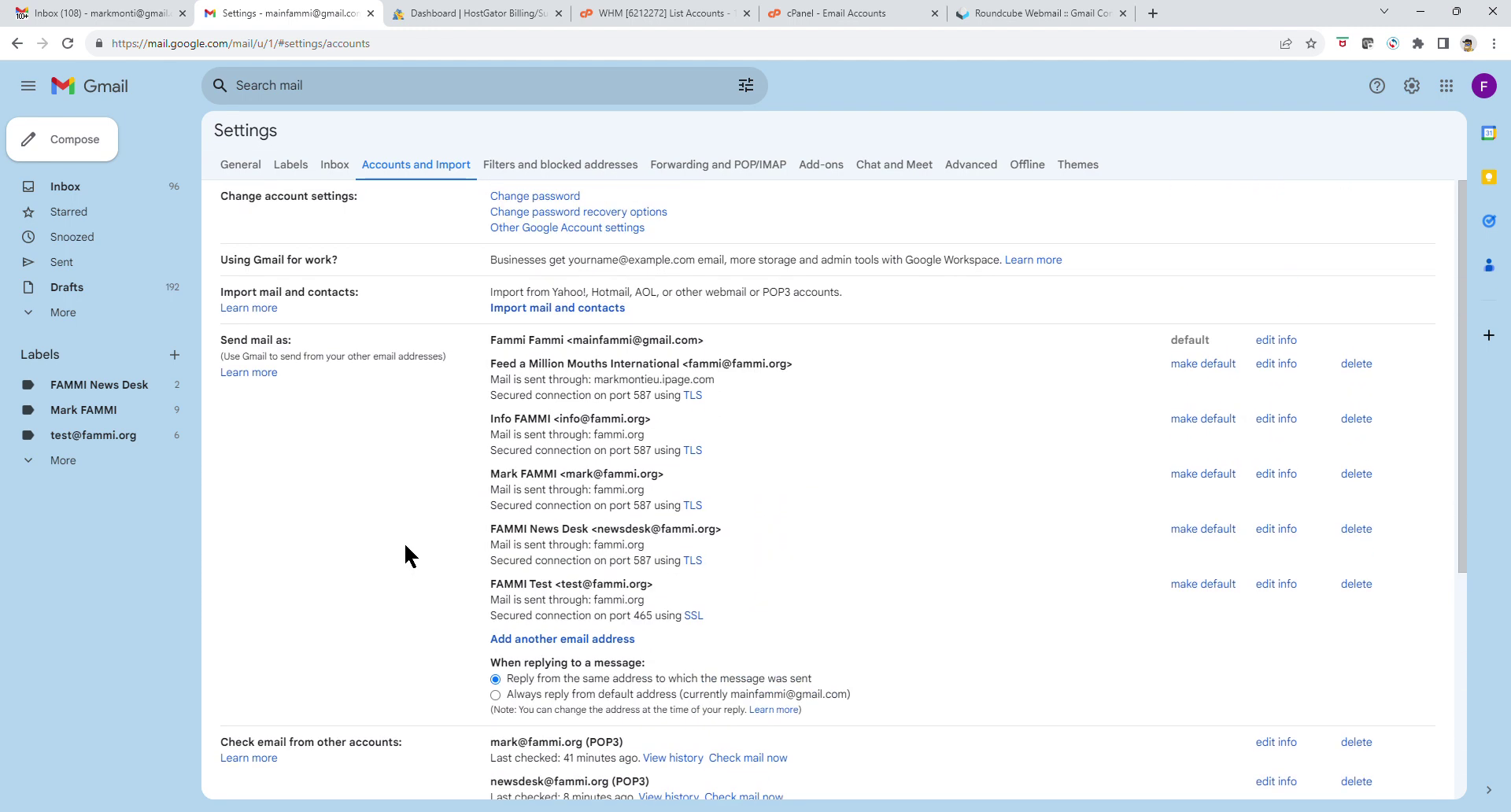
{"action": "scroll", "coordinate": [405, 546], "scroll_direction": "down", "scroll_amount": 3}
{"action": "scroll", "coordinate": [407, 543], "scroll_direction": "up", "scroll_amount": 3}
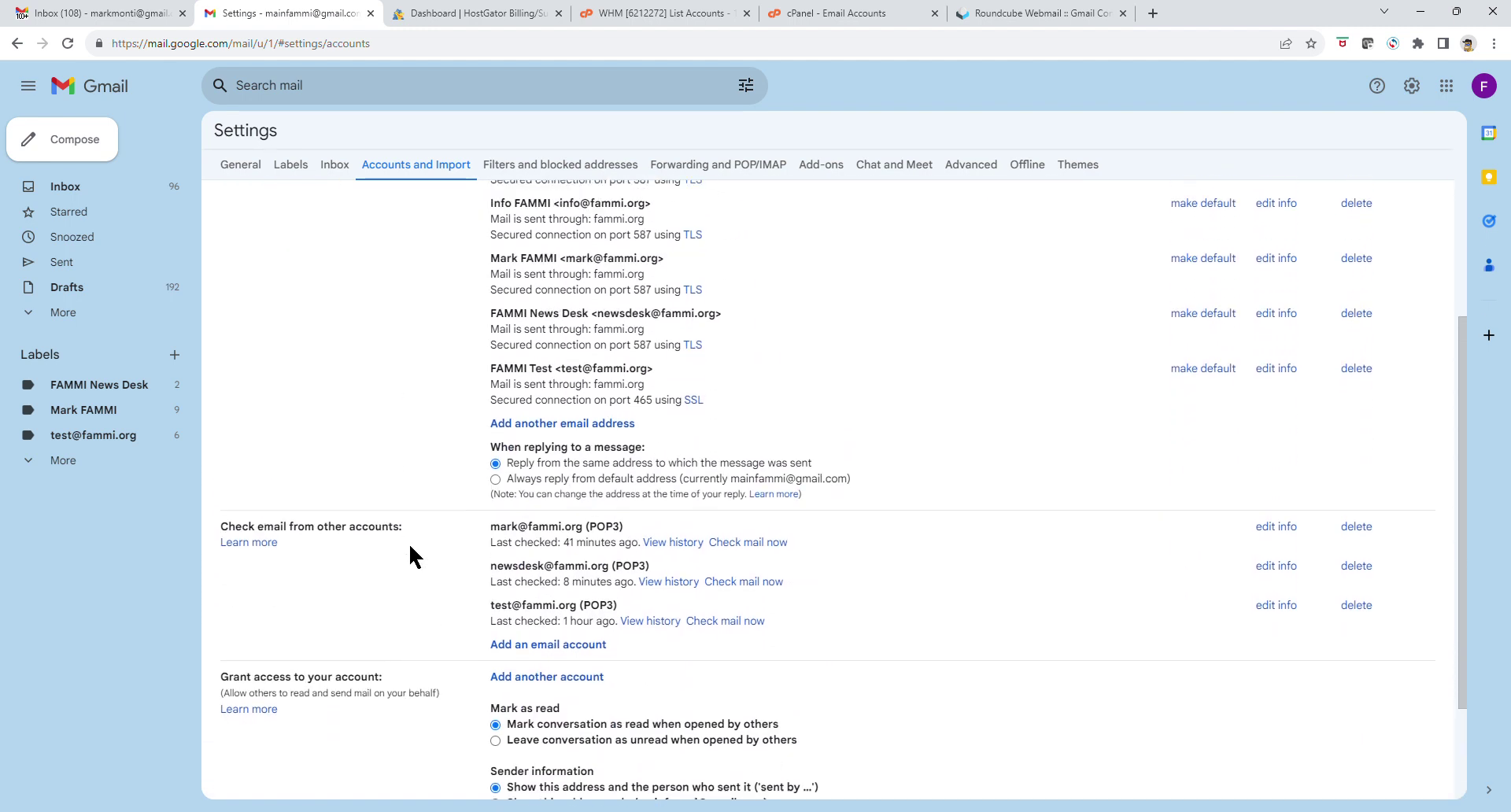
{"action": "scroll", "coordinate": [437, 537], "scroll_direction": "down", "scroll_amount": 4}
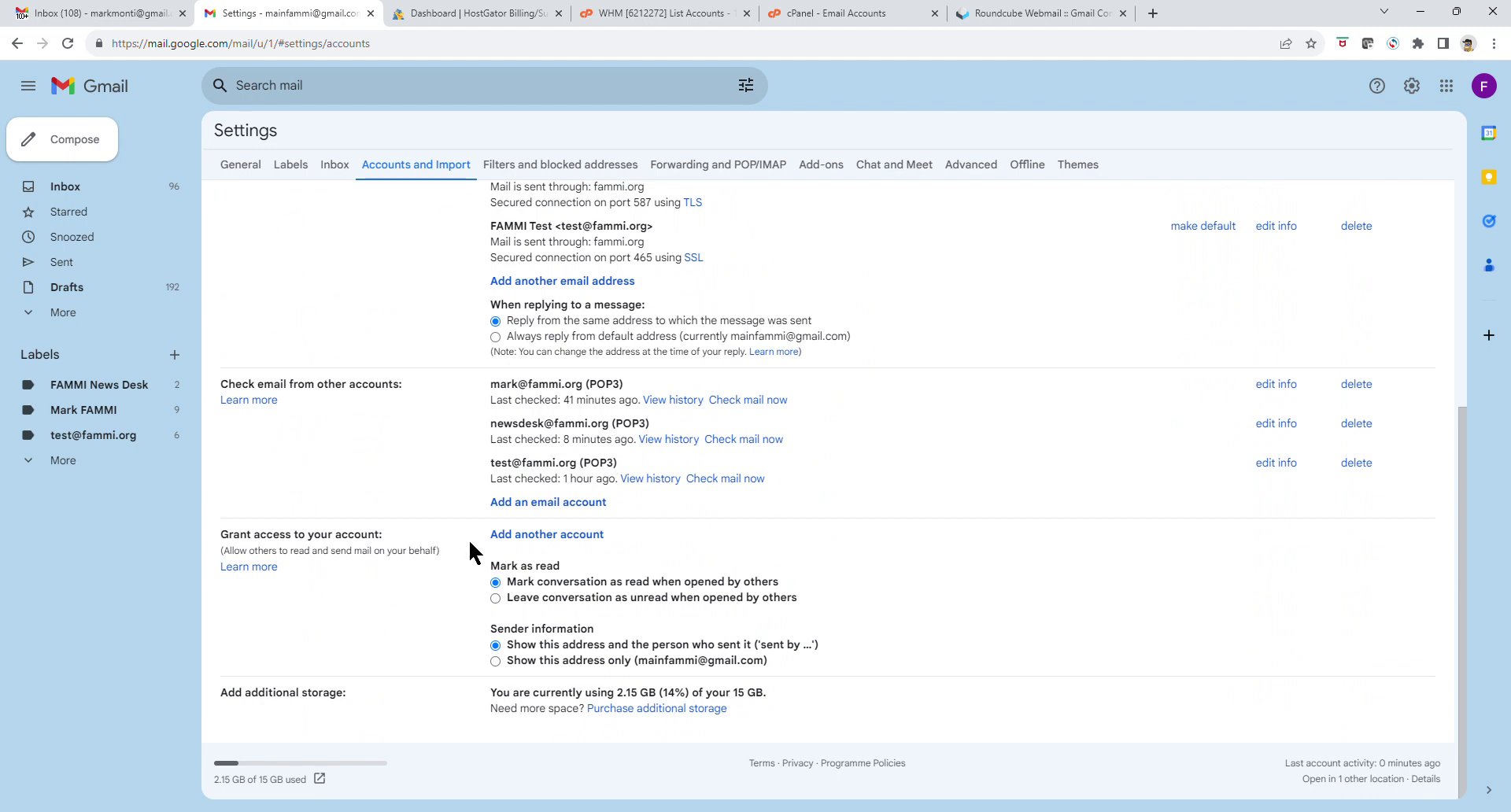
Step: Start adding another mail account for Gmail to check by POP3
{"action": "left_click", "coordinate": [532, 504]}
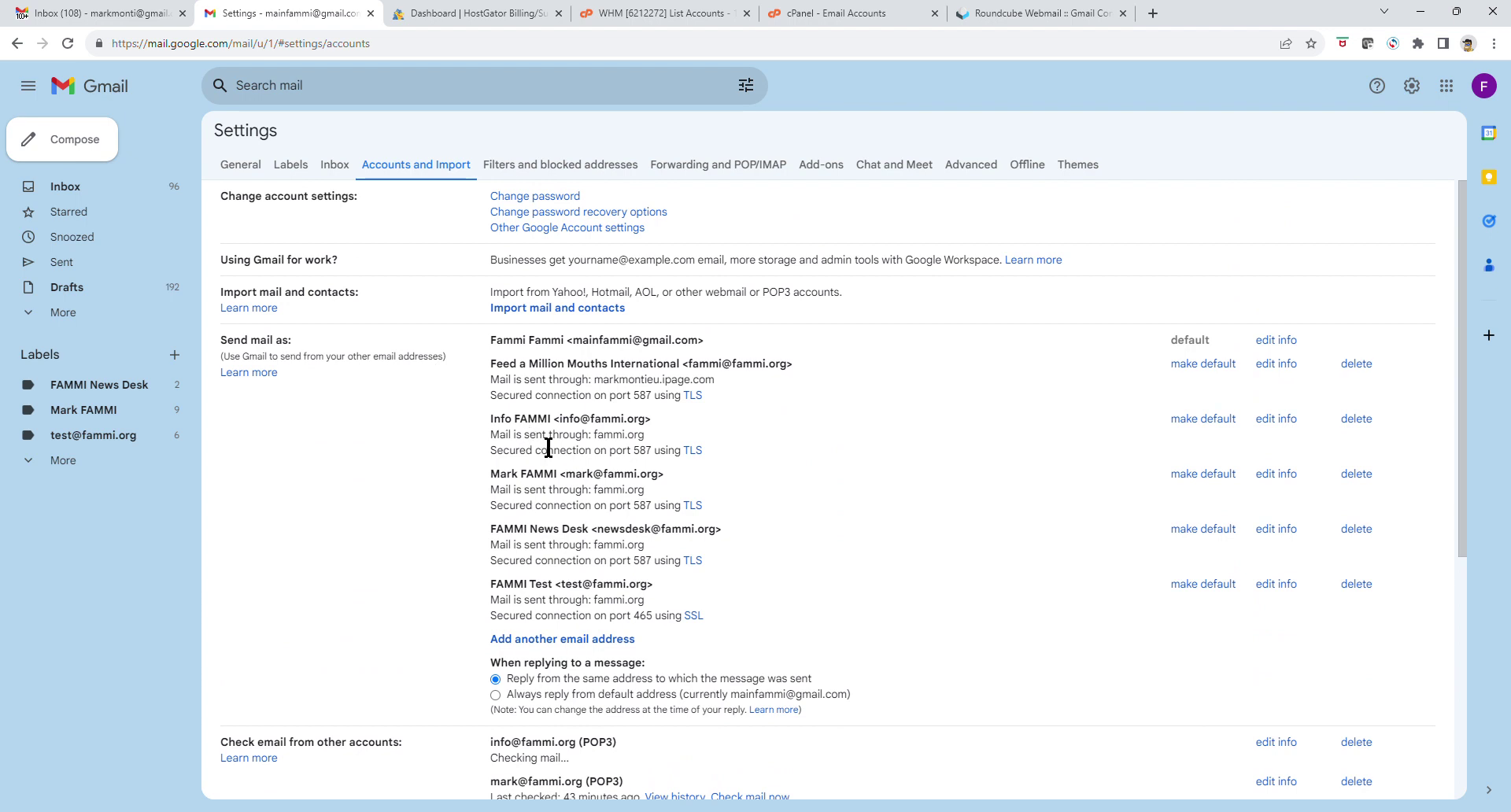
Step: Scroll through Accounts and Import, then go back to the Gmail Inbox
{"action": "scroll", "coordinate": [549, 451], "scroll_direction": "down", "scroll_amount": 3}
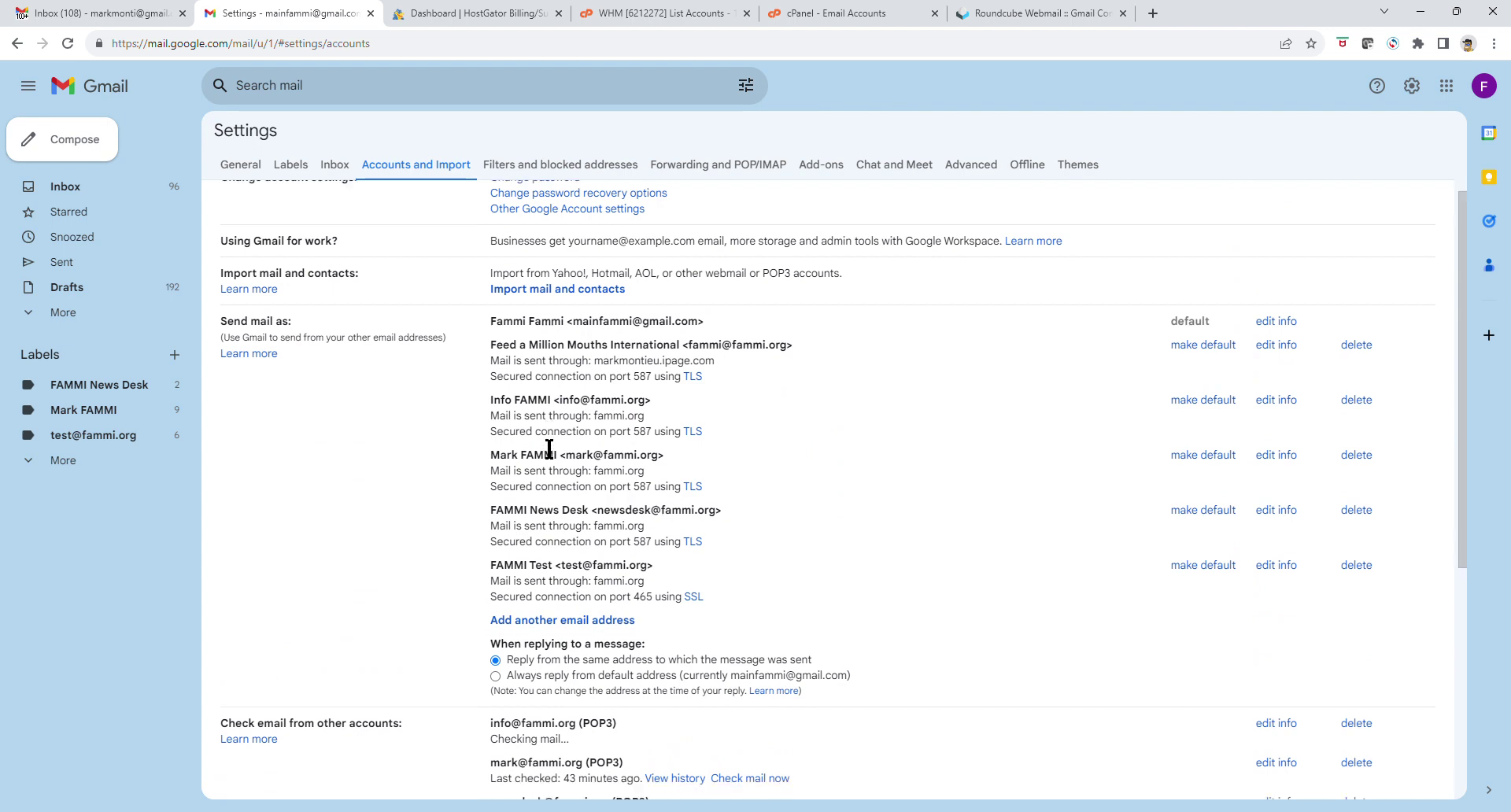
{"action": "scroll", "coordinate": [548, 443], "scroll_direction": "down", "scroll_amount": 2}
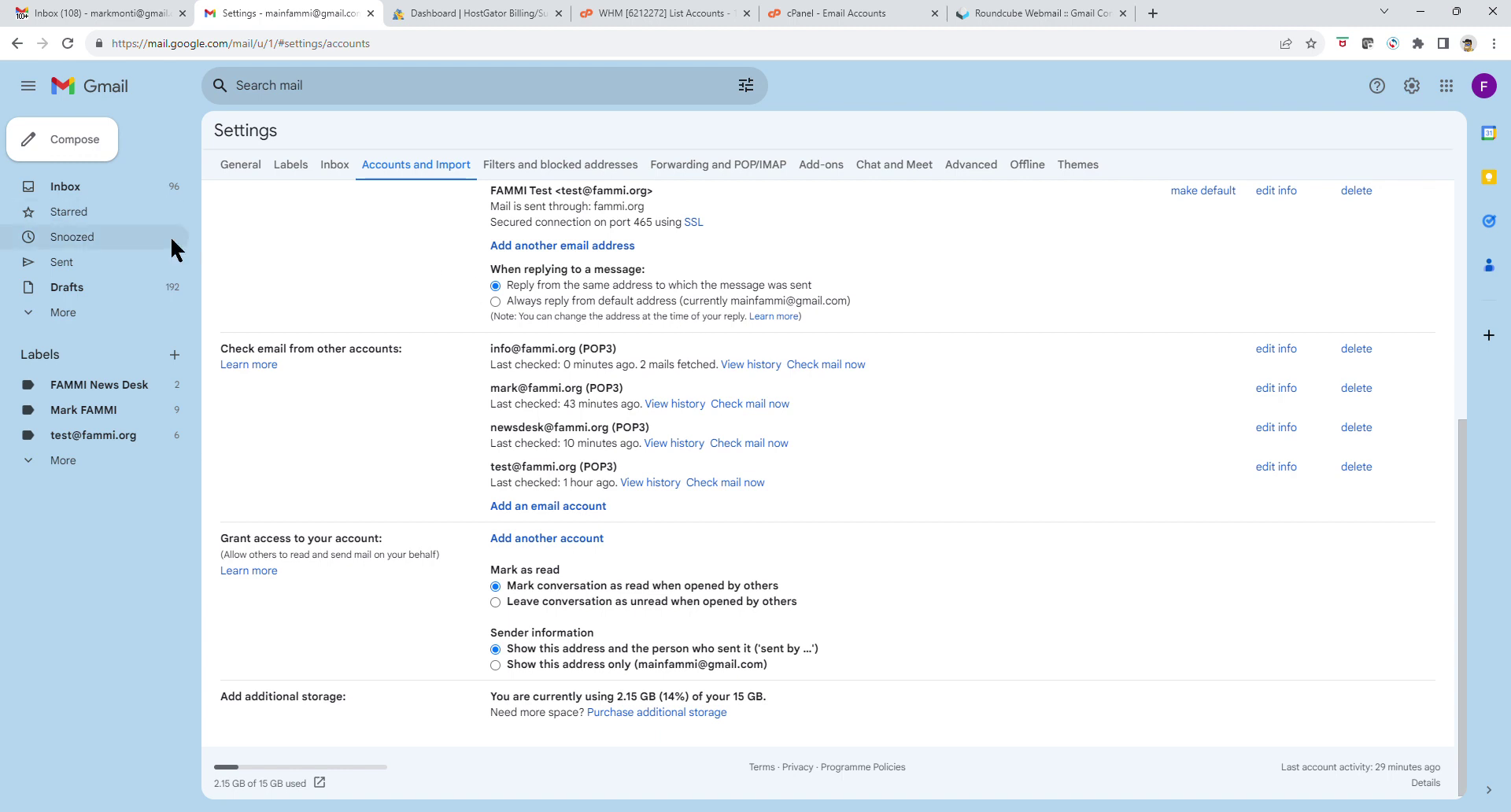
{"action": "left_click", "coordinate": [74, 191]}
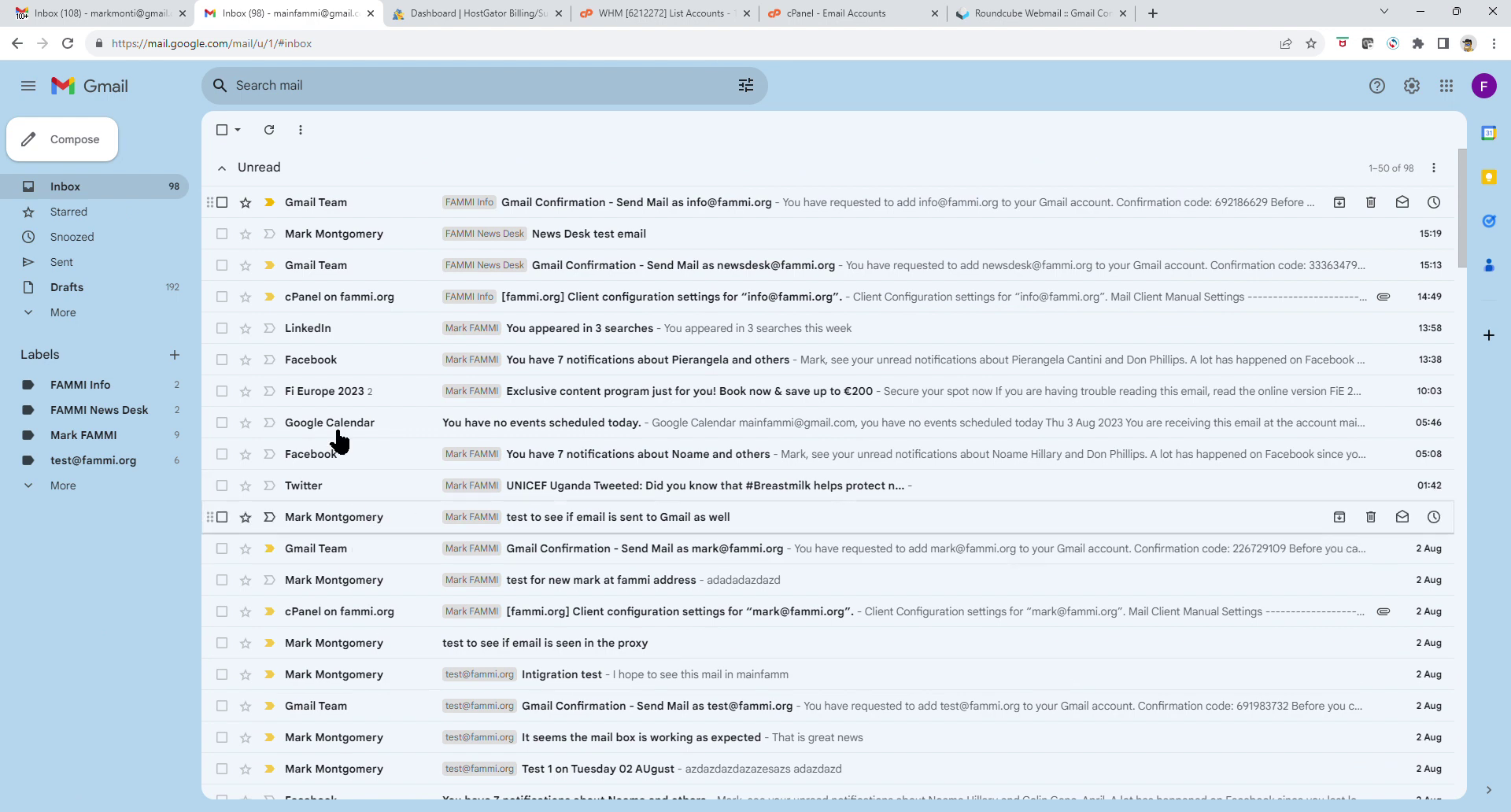
Step: Compose a new message and list its available From sender addresses
{"action": "left_click", "coordinate": [74, 140]}
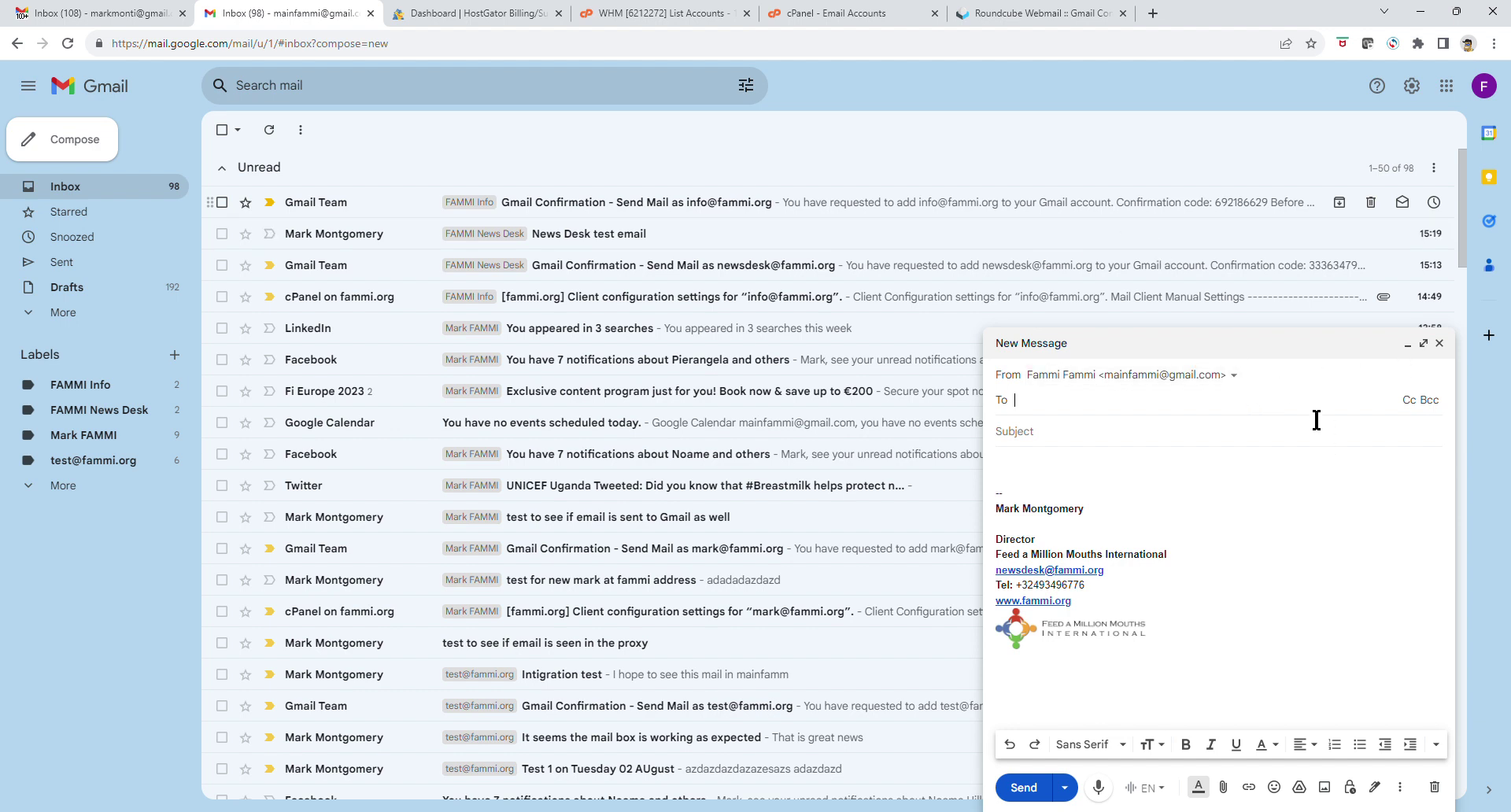
{"action": "left_click", "coordinate": [1238, 378]}
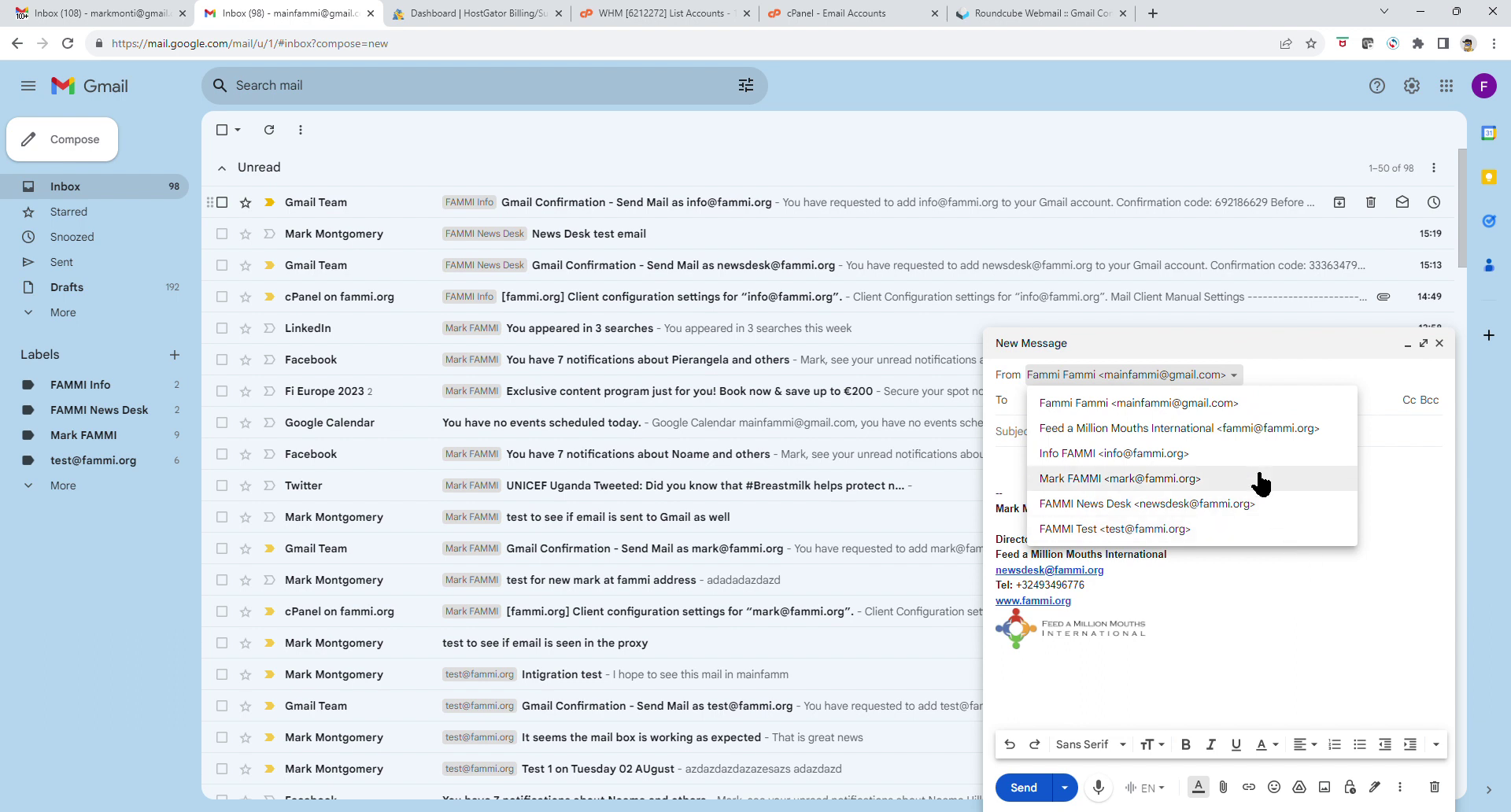
Step: Send from Info FAMMI and enter 'azdazza' as the recipient
{"action": "left_click", "coordinate": [1133, 454]}
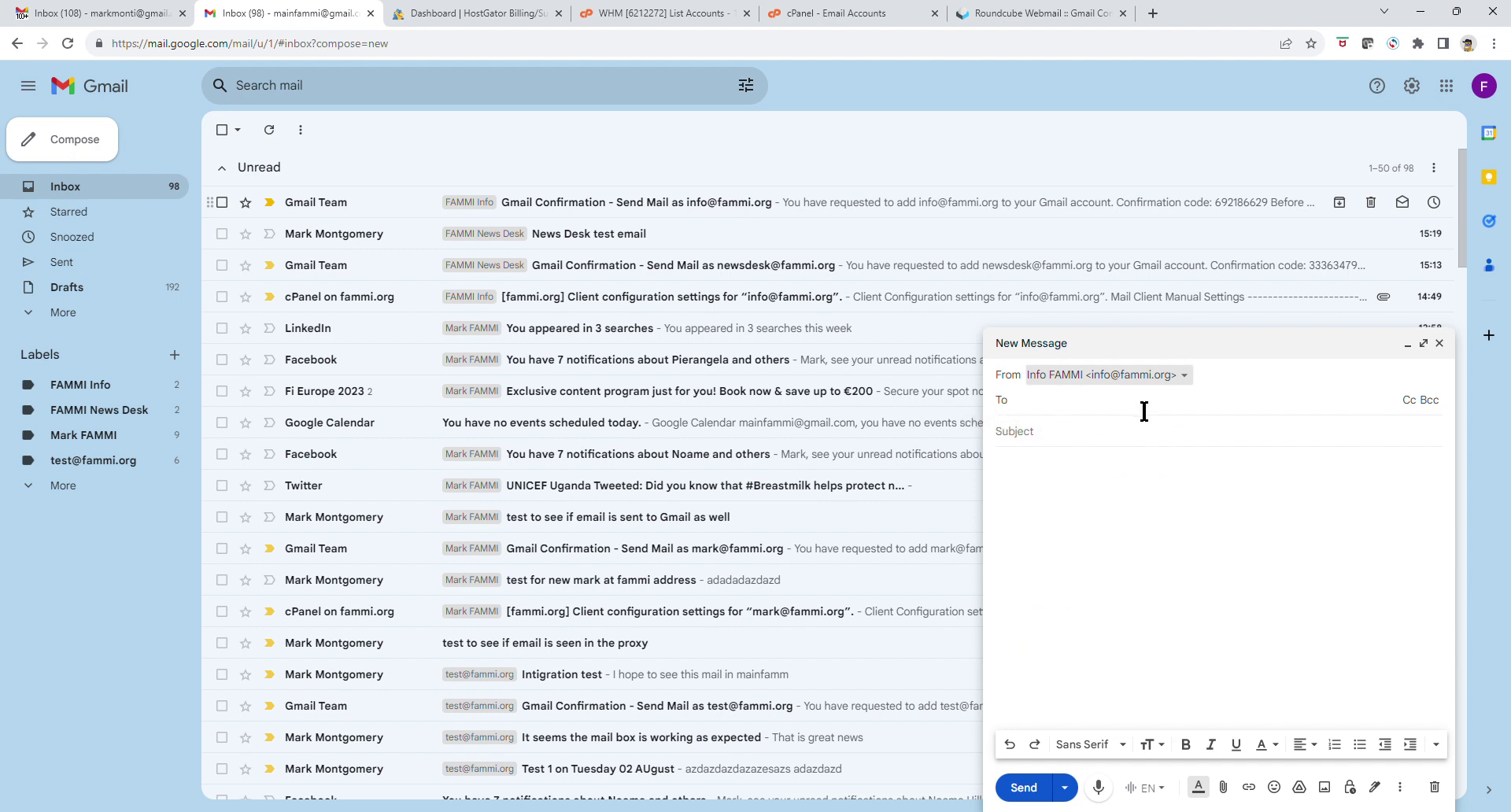
{"action": "key", "text": "Tab"}
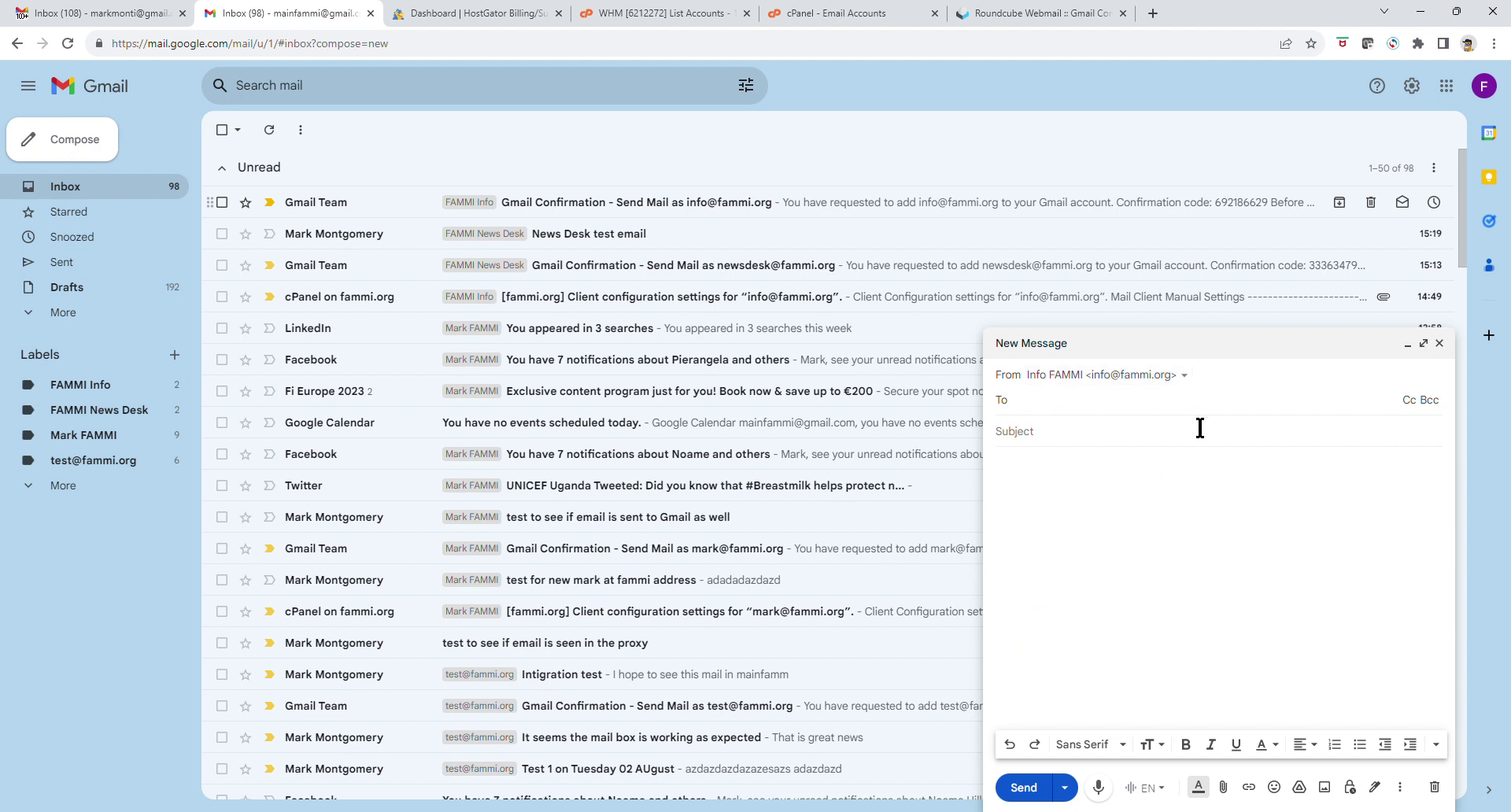
{"action": "type", "text": "azdazza"}
Step: Switch the sender to Mark FAMMI, then FAMMI News Desk, then back to Info FAMMI
{"action": "left_click", "coordinate": [1187, 377]}
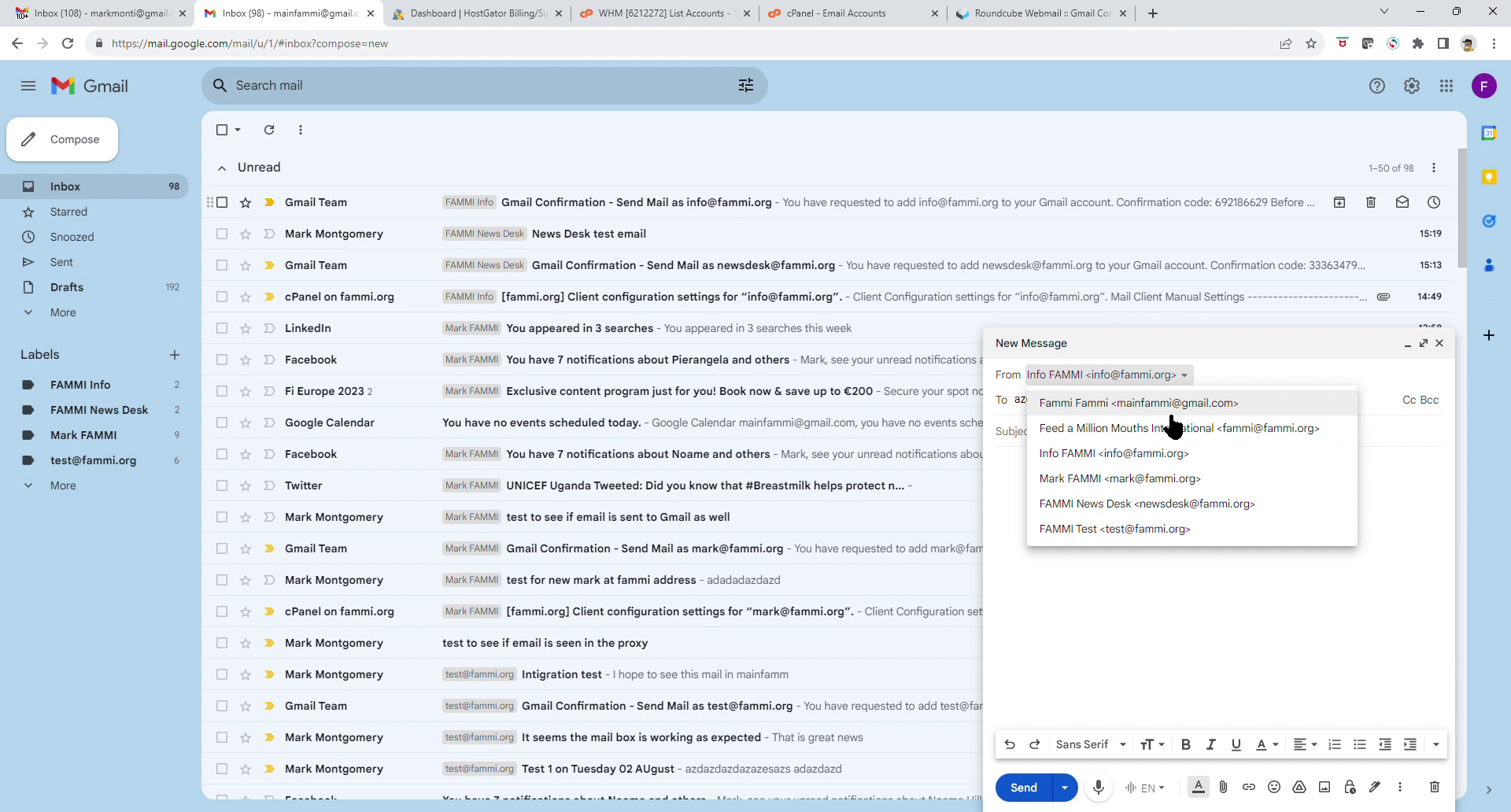
{"action": "left_click", "coordinate": [1163, 480]}
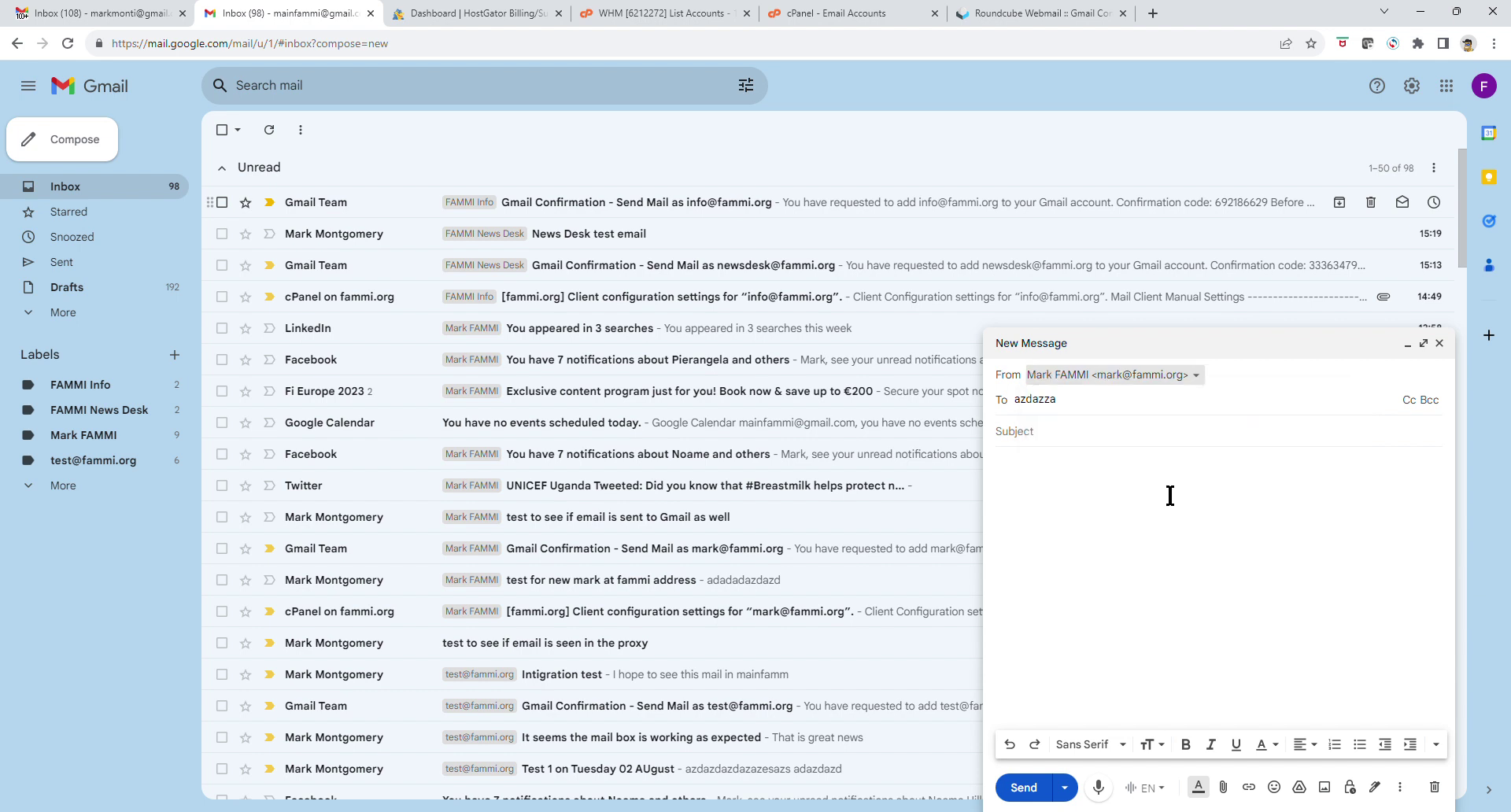
{"action": "left_click", "coordinate": [1195, 376]}
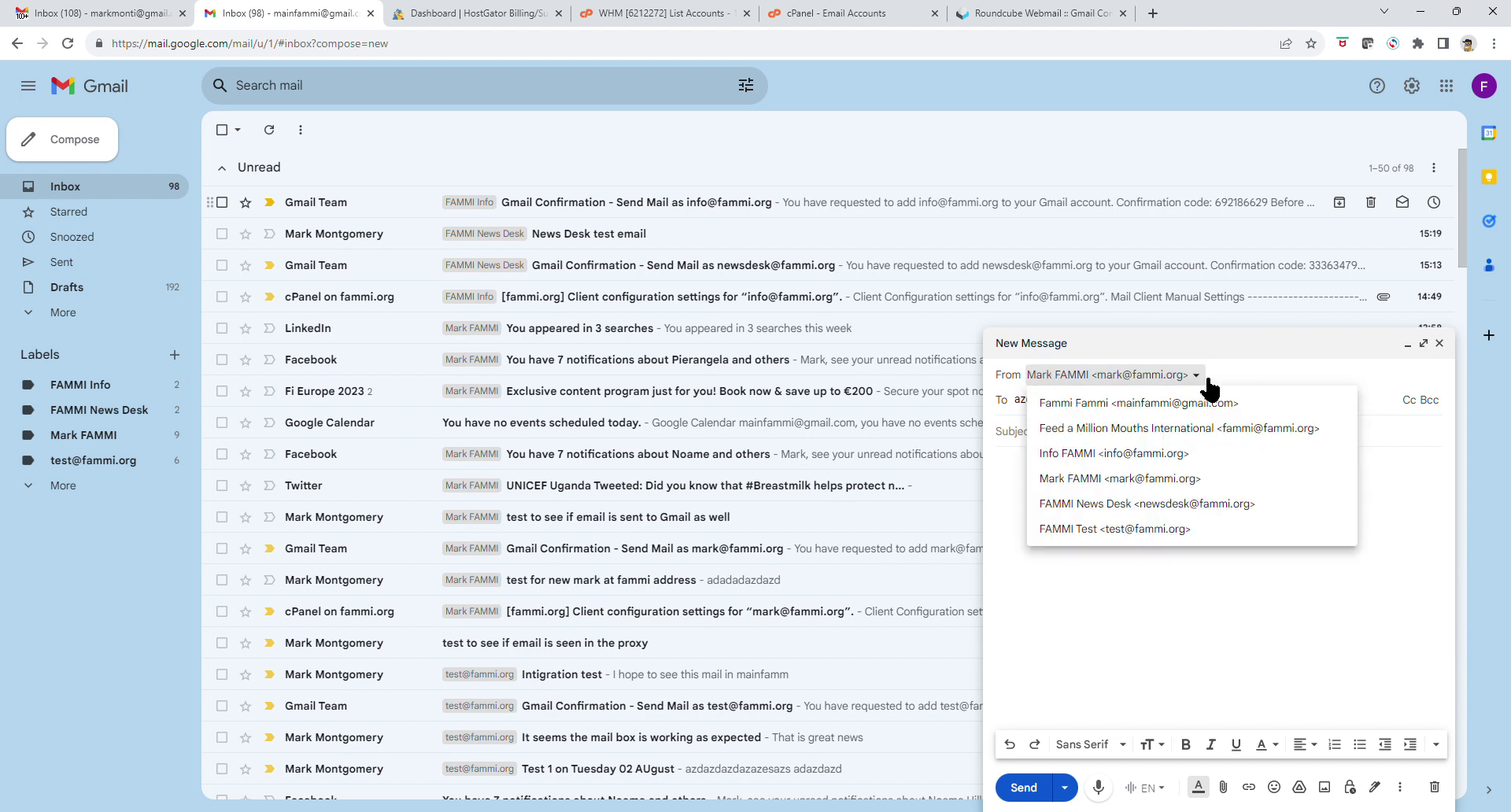
{"action": "left_click", "coordinate": [1165, 505]}
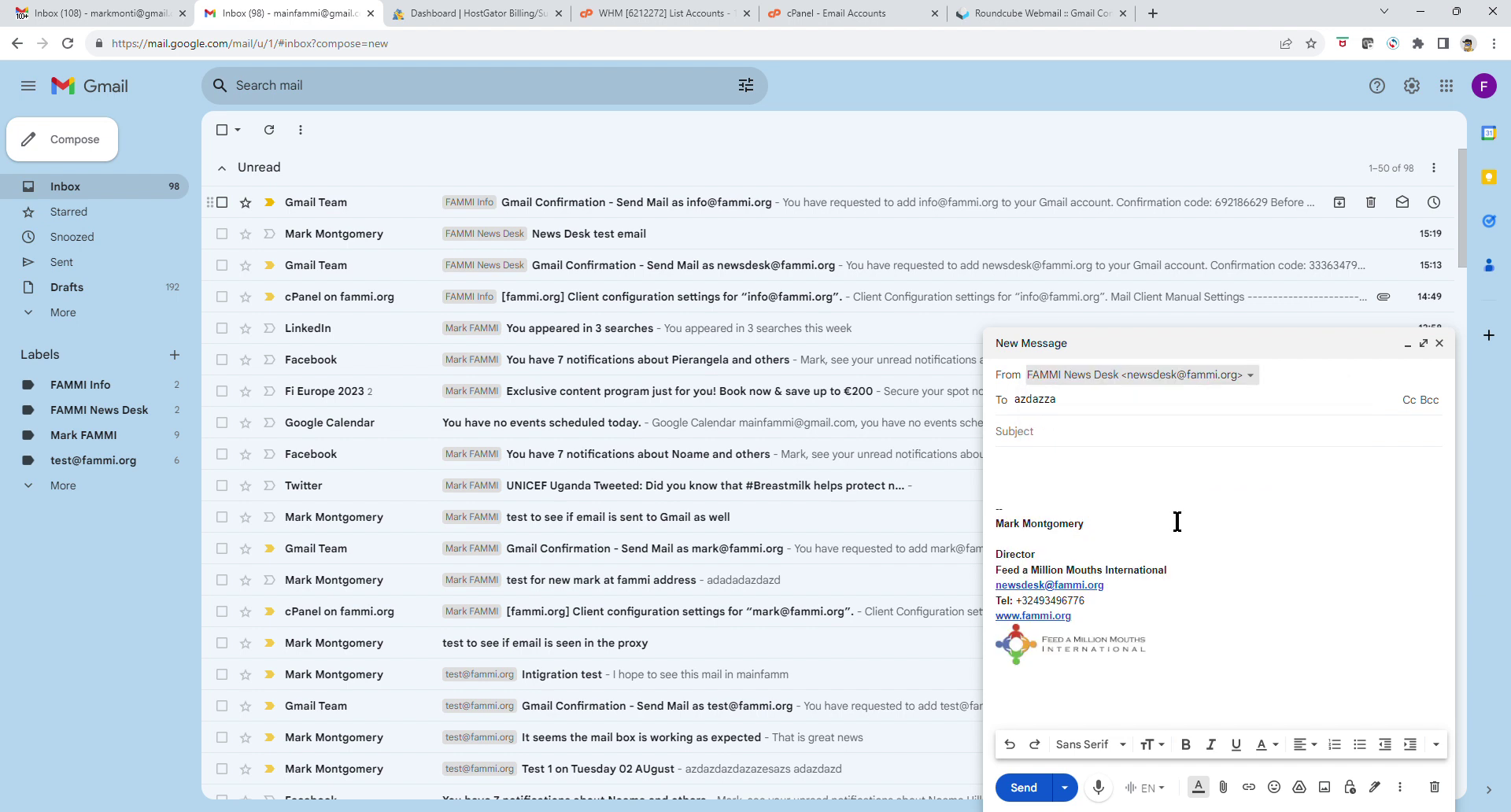
{"action": "left_click", "coordinate": [1256, 378]}
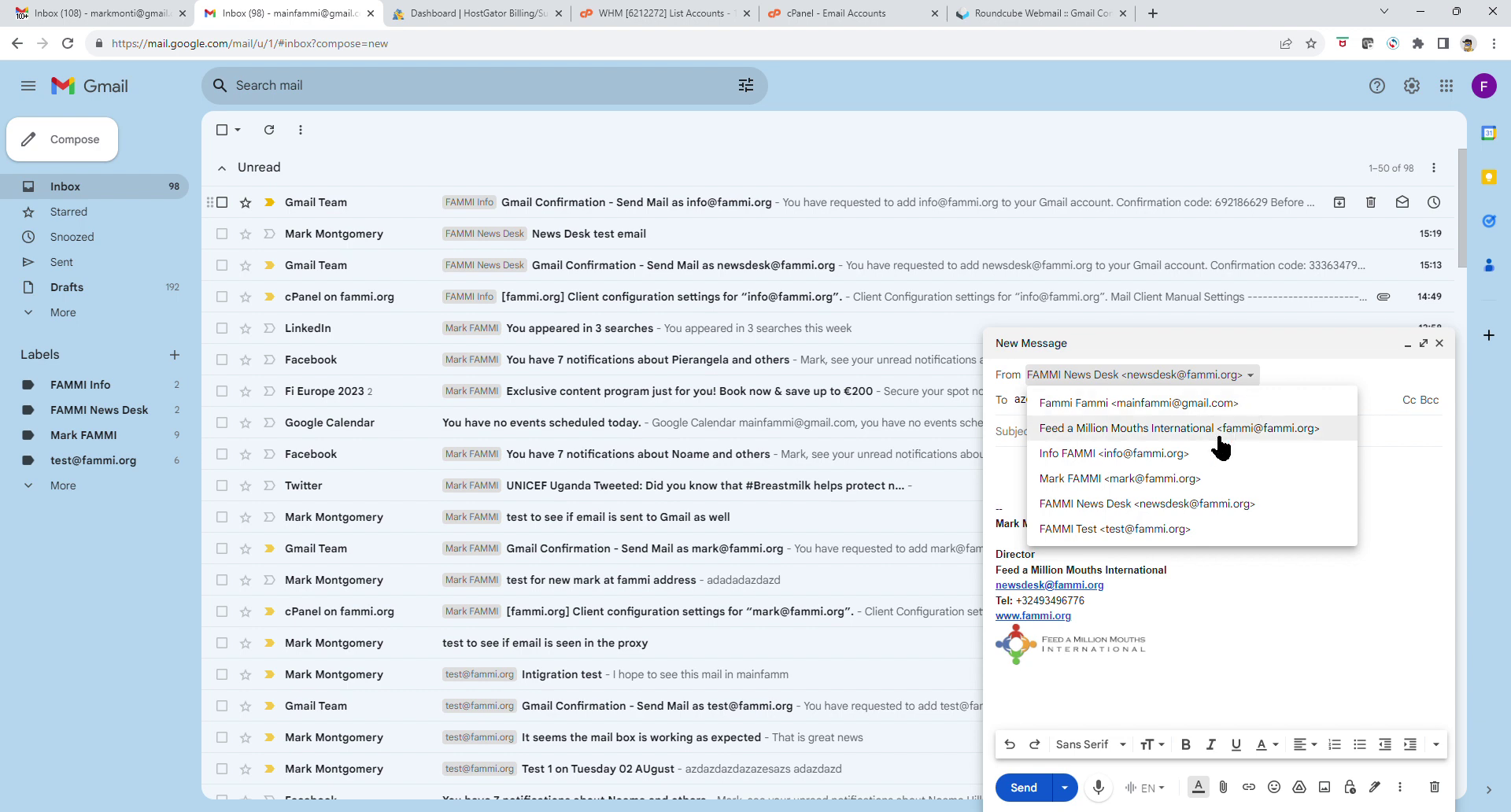
{"action": "left_click", "coordinate": [1156, 455]}
Step: Close the test message, saving it as a draft
{"action": "left_click", "coordinate": [1263, 549]}
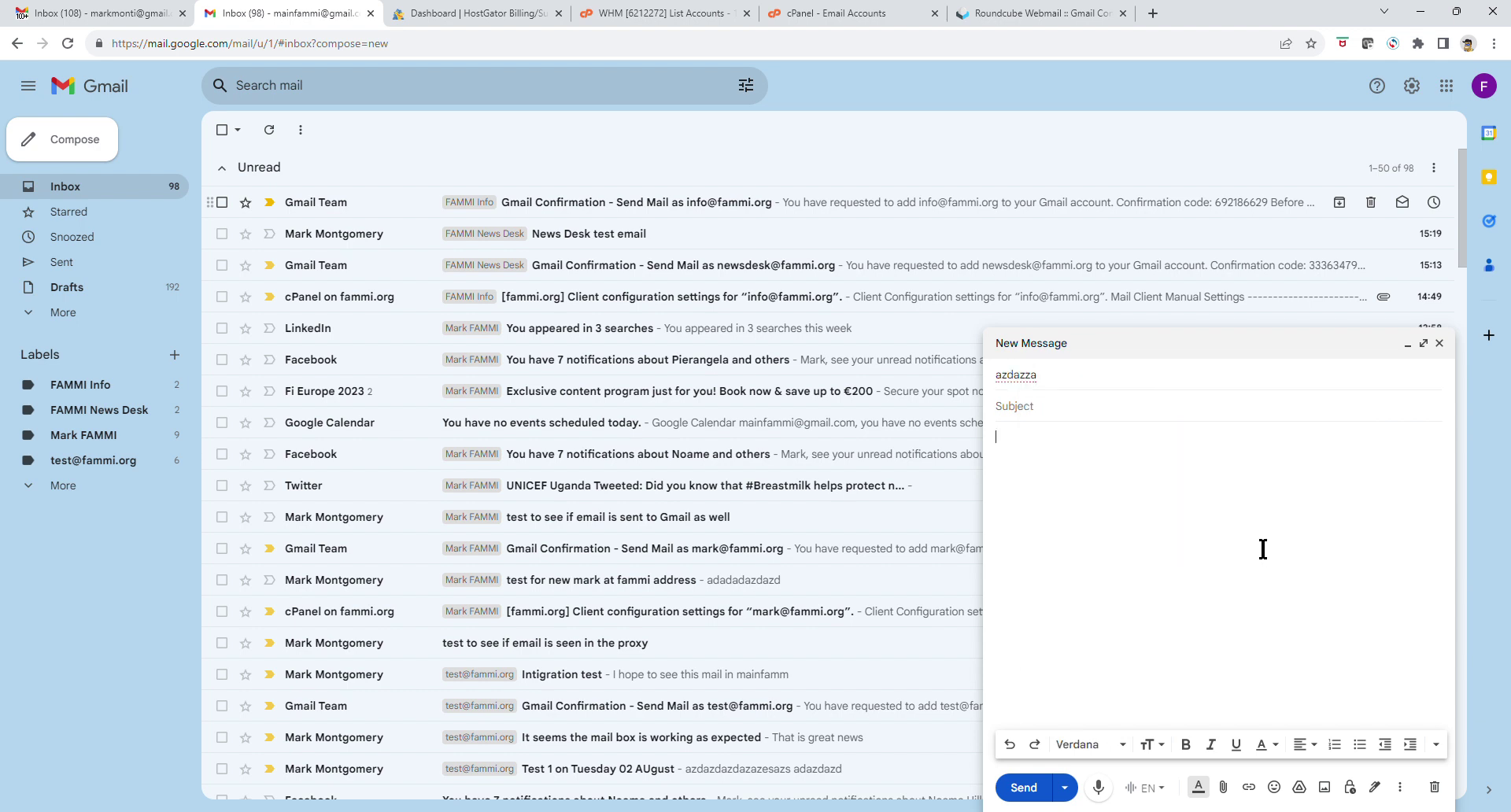
{"action": "left_click", "coordinate": [1203, 394]}
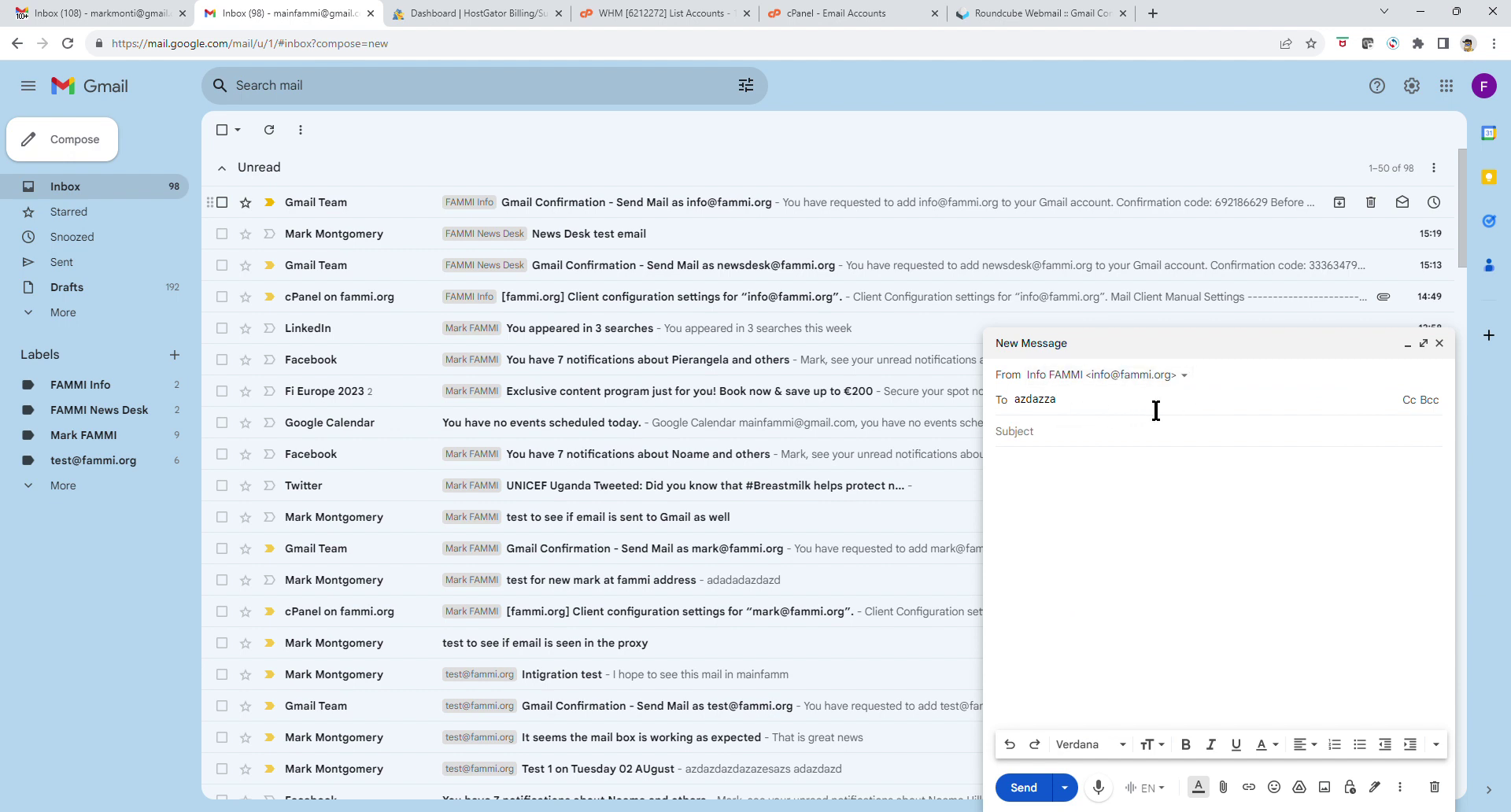
{"action": "left_click", "coordinate": [1440, 344]}
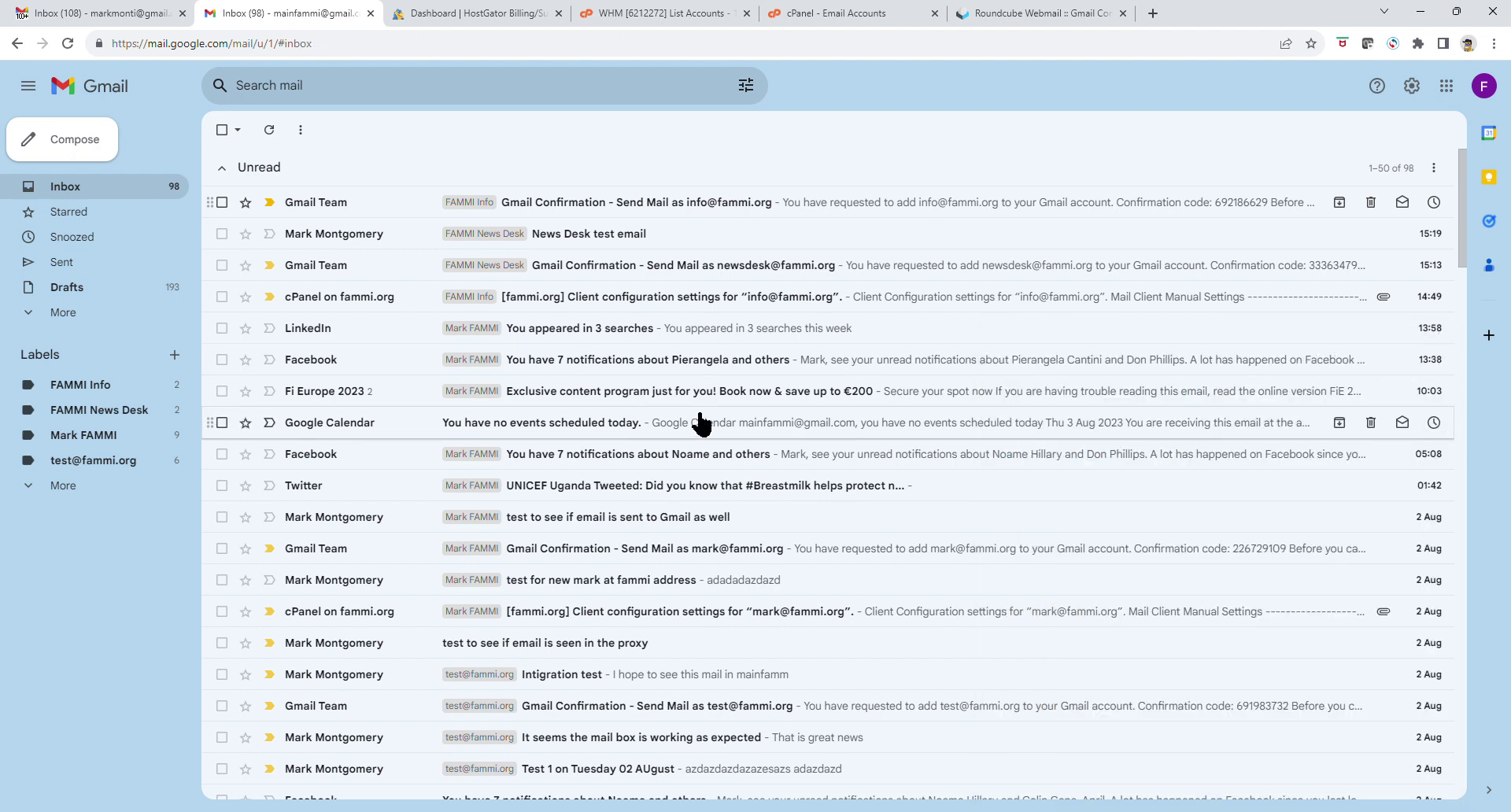